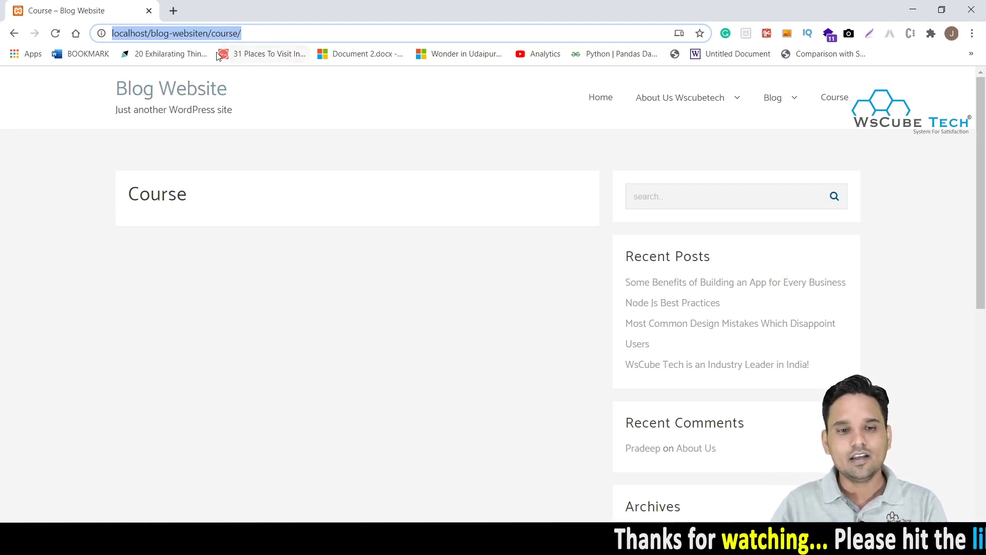
# Step: Copy the site's base address from the Course page's URL and open the site's wp-admin dashboard in a new tab
pyautogui.click(212, 34)
pyautogui.moveTo(212, 36); pyautogui.dragTo(290, 41)
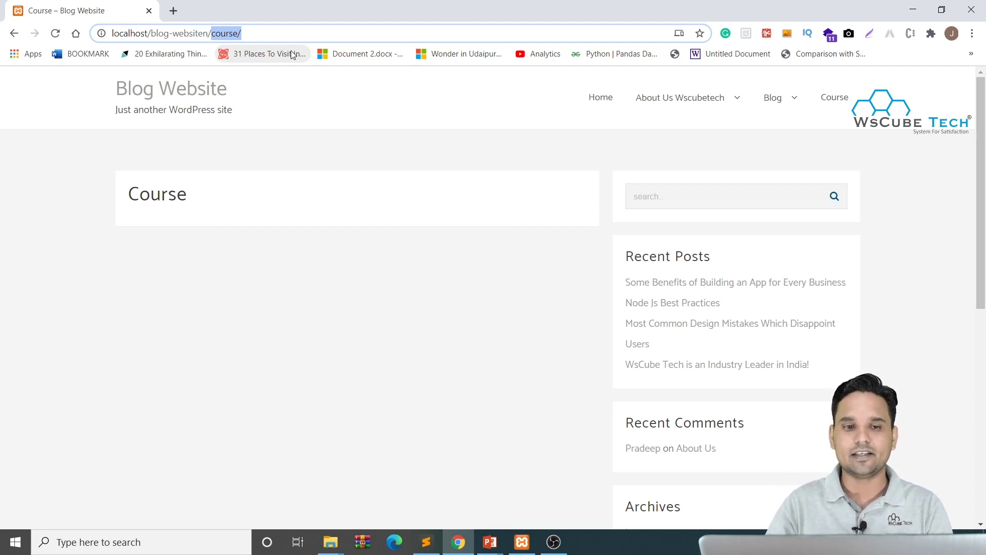
pyautogui.moveTo(208, 32); pyautogui.dragTo(112, 33)
pyautogui.hotkey('ctrl', 'c')
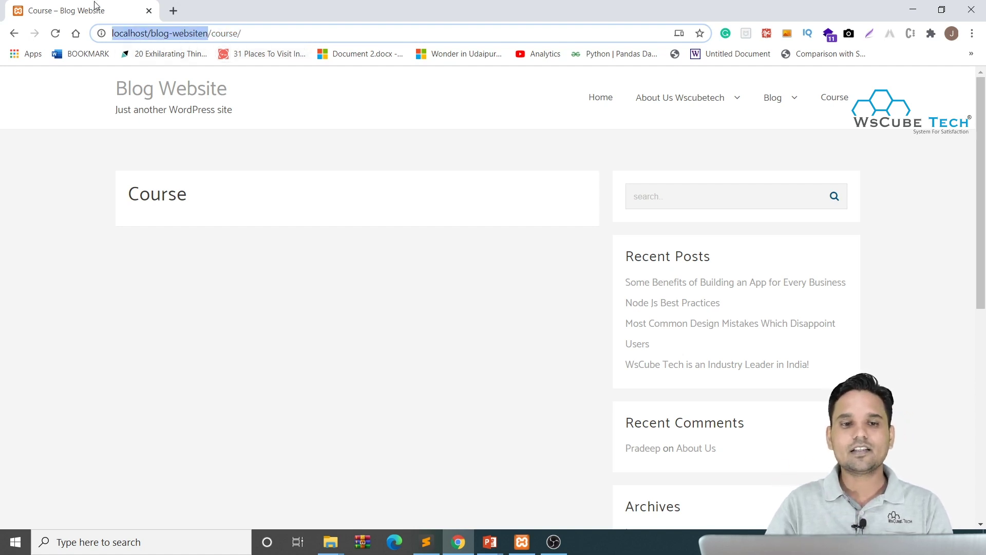
pyautogui.click(173, 11)
pyautogui.hotkey('ctrl', 'v')
pyautogui.click(353, 130)
pyautogui.hotkey('ctrl', 'pageup')
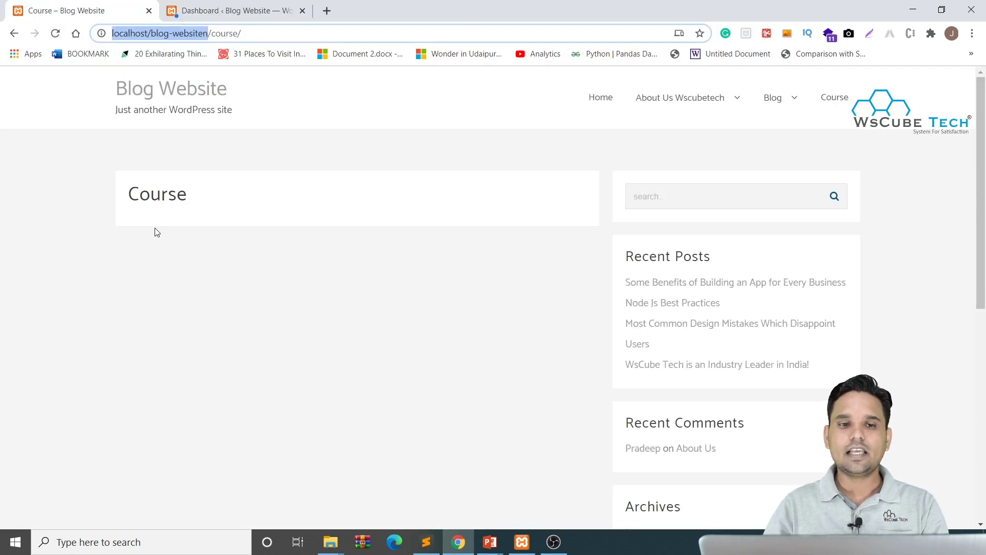
pyautogui.click(234, 11)
pyautogui.click(606, 204)
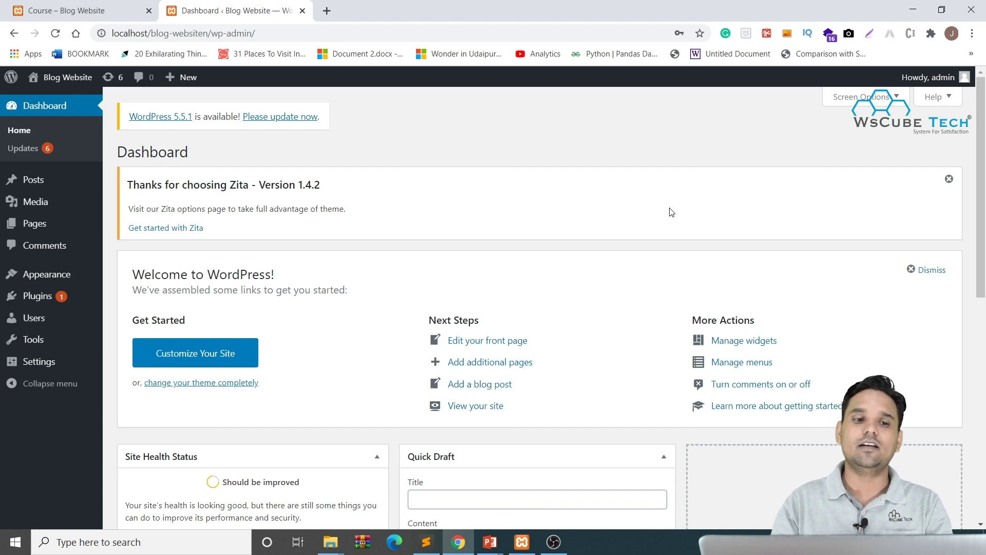
# Step: Add a new page to the site and title it "Gallery"
pyautogui.click(12, 223)
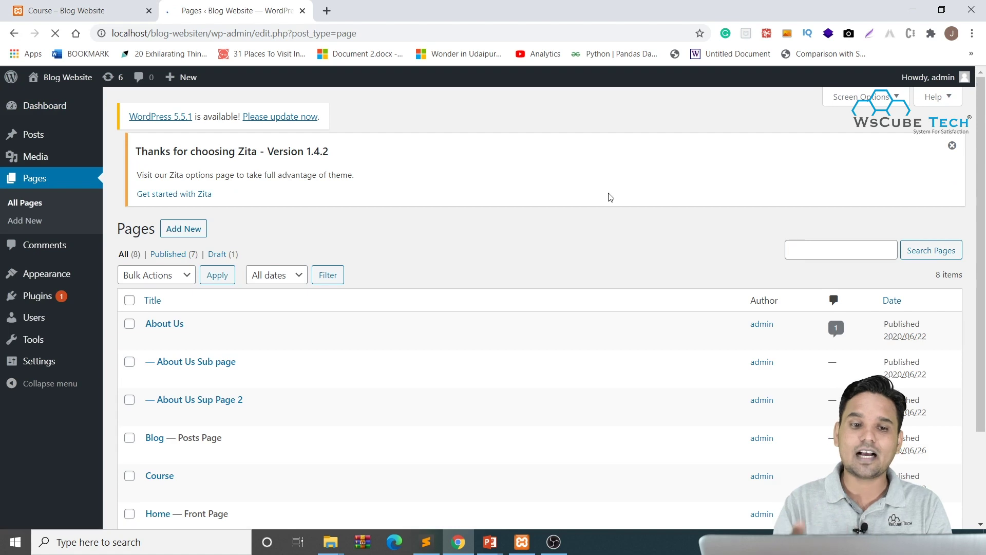
pyautogui.click(184, 152)
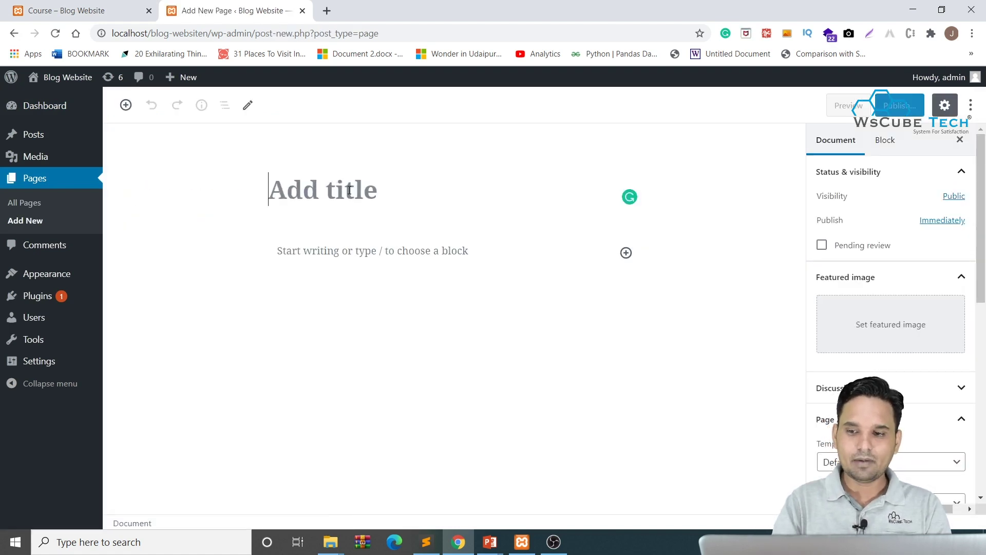
pyautogui.write('Galler')
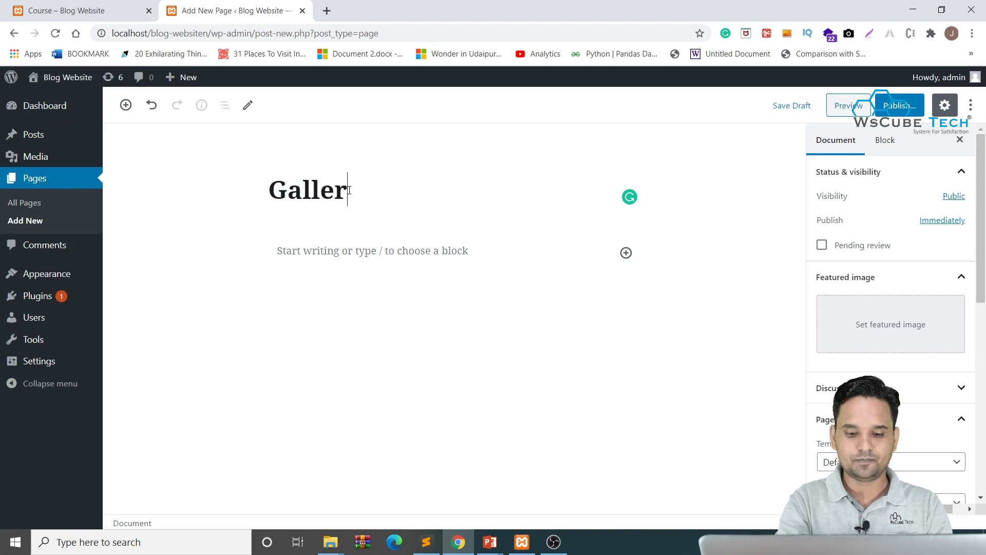
pyautogui.write('y')
# Step: Compare the new page's title with the slug part of the Course page's address, and return to the page editor
pyautogui.doubleClick(341, 198)
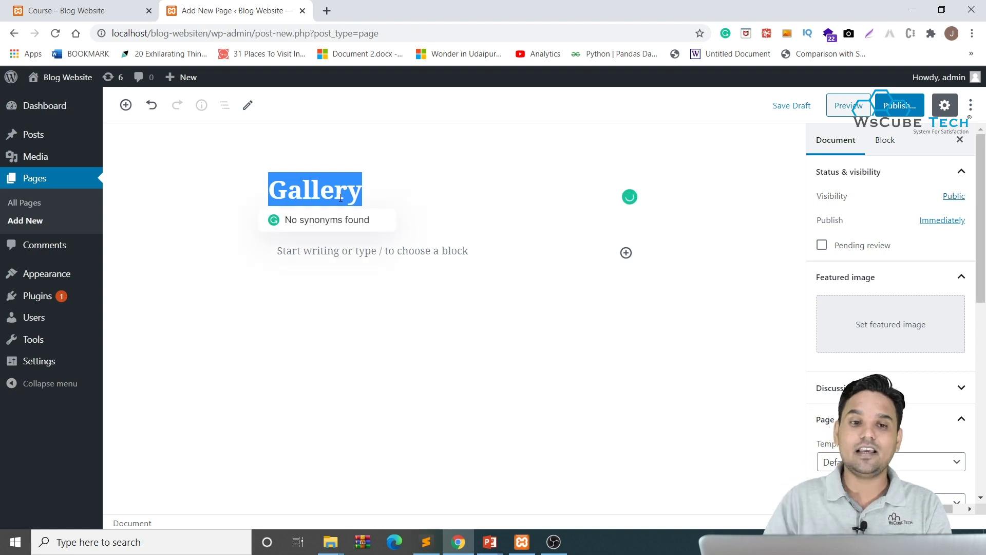
pyautogui.click(92, 6)
pyautogui.click(208, 33)
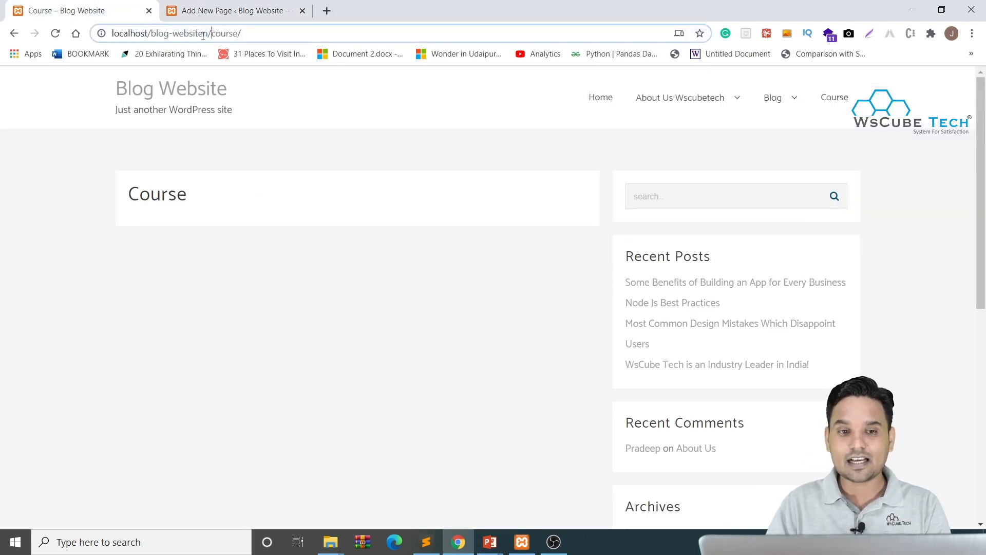
pyautogui.moveTo(208, 33); pyautogui.dragTo(243, 33)
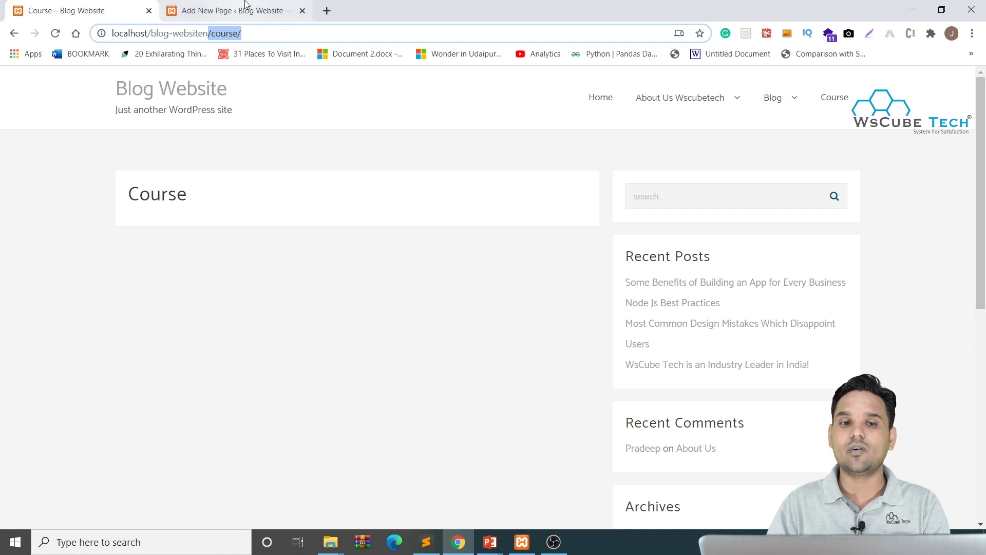
pyautogui.click(245, 10)
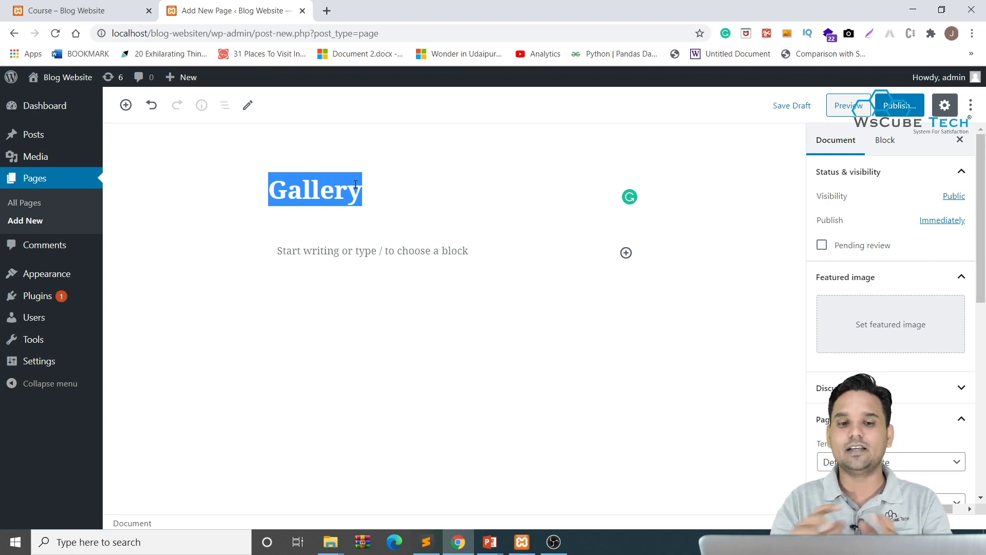
# Step: Display the Gallery page's permalink above its title and check it against the title
pyautogui.click(396, 184)
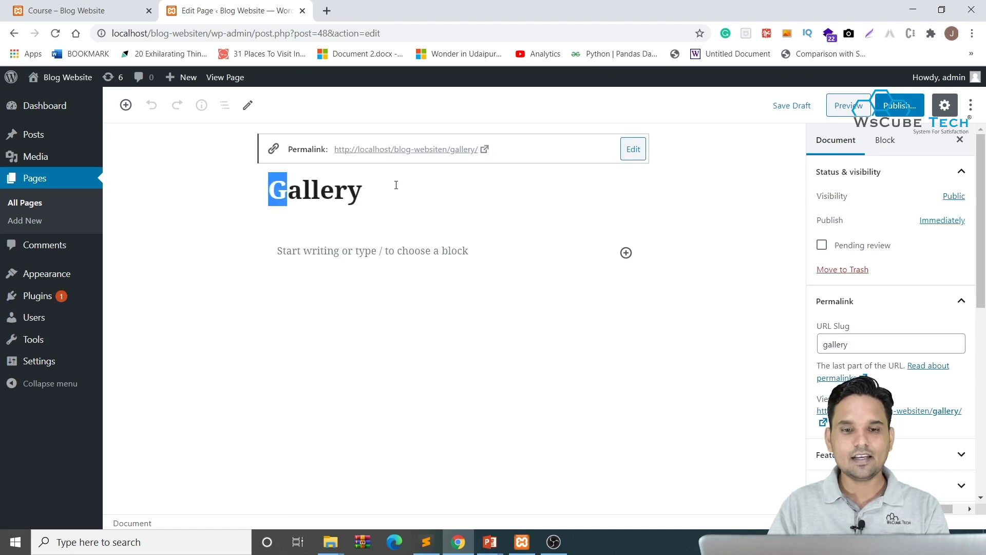
pyautogui.hotkey('ctrl', 'a')
pyautogui.click(315, 192)
pyautogui.doubleClick(314, 192)
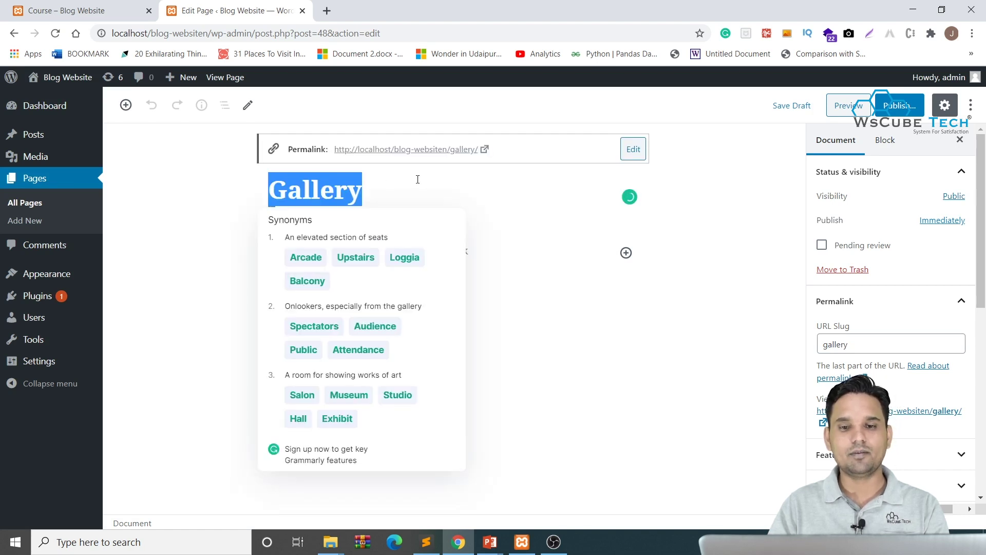
pyautogui.click(211, 178)
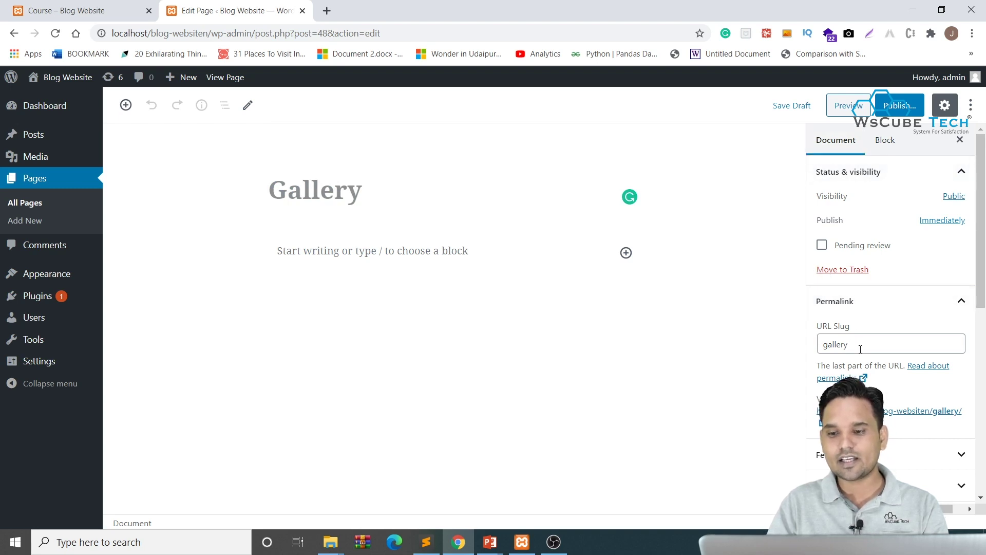
# Step: Set the Gallery page's URL slug to "ws-gallery" and publish the page
pyautogui.moveTo(860, 349); pyautogui.dragTo(820, 342)
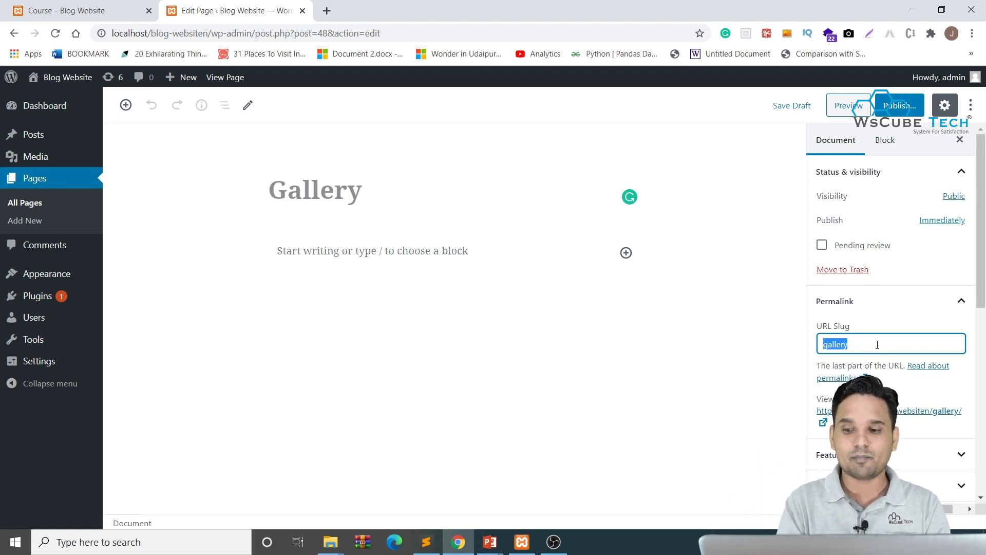
pyautogui.press('Home')
pyautogui.write('ws-')
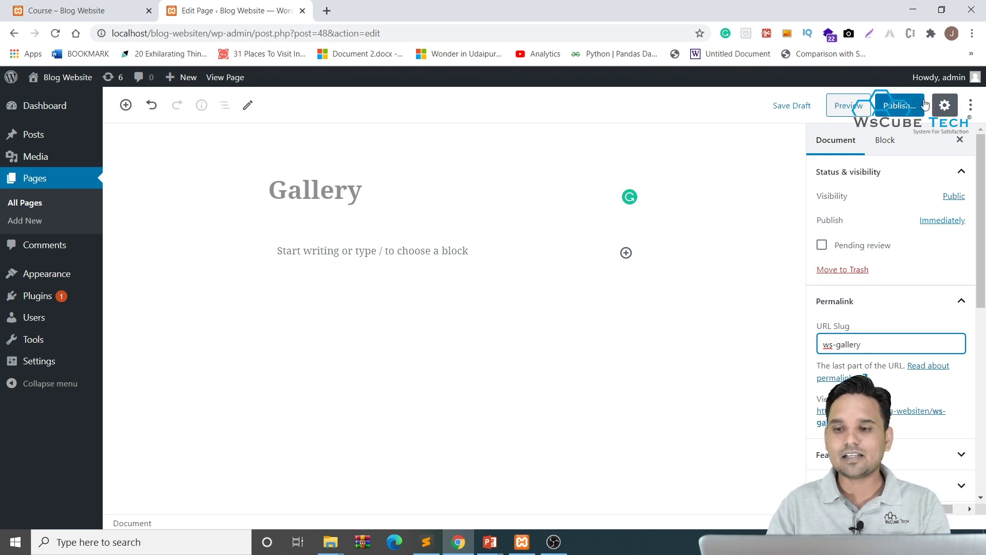
pyautogui.click(905, 104)
pyautogui.click(907, 103)
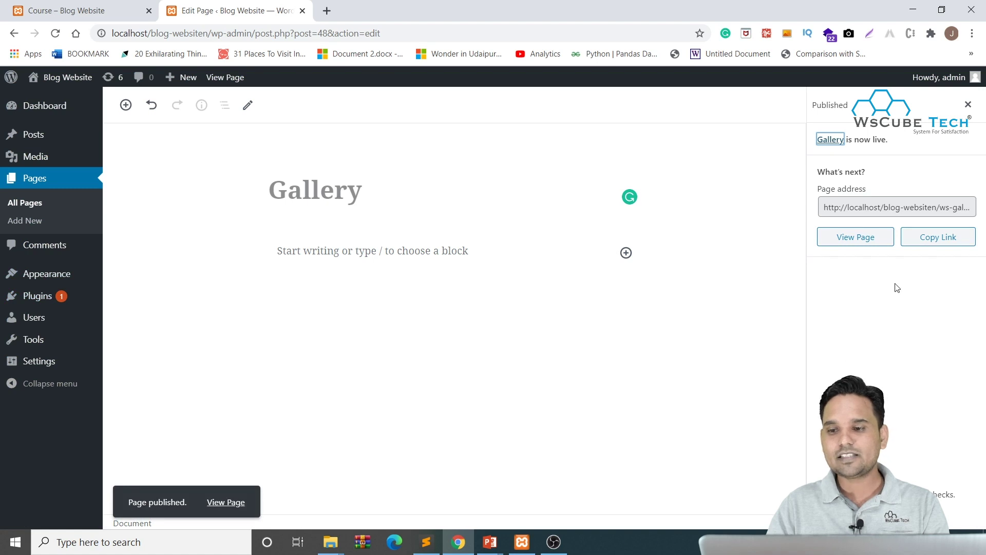
# Step: View the published Gallery page and compare its heading with the slug in its address
pyautogui.click(842, 238)
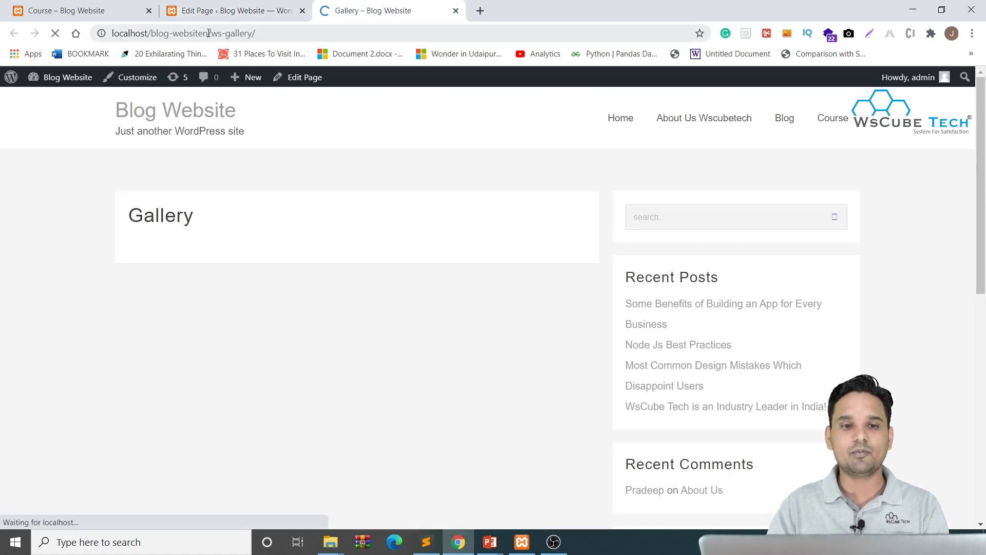
pyautogui.moveTo(255, 33); pyautogui.dragTo(208, 33)
pyautogui.moveTo(208, 208); pyautogui.dragTo(126, 221)
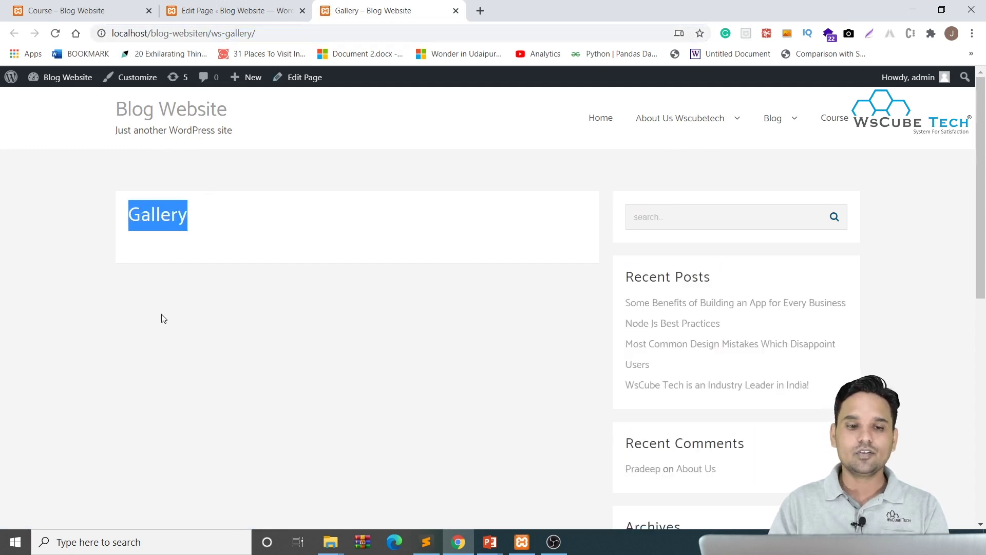
pyautogui.click(161, 317)
pyautogui.doubleClick(147, 223)
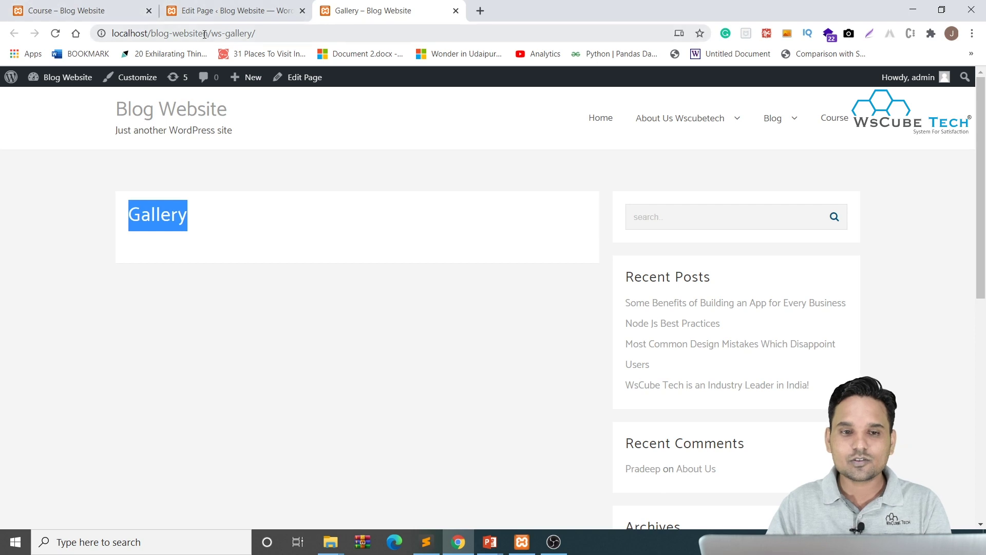
pyautogui.moveTo(207, 34); pyautogui.dragTo(272, 37)
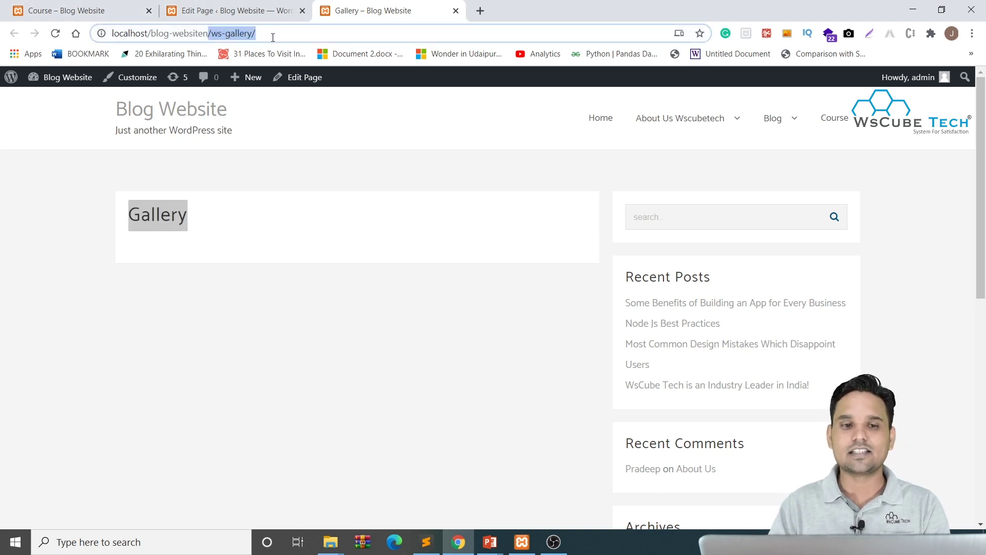
# Step: Open Quick Edit for the Gallery page in the list of all pages and examine its slug
pyautogui.click(222, 7)
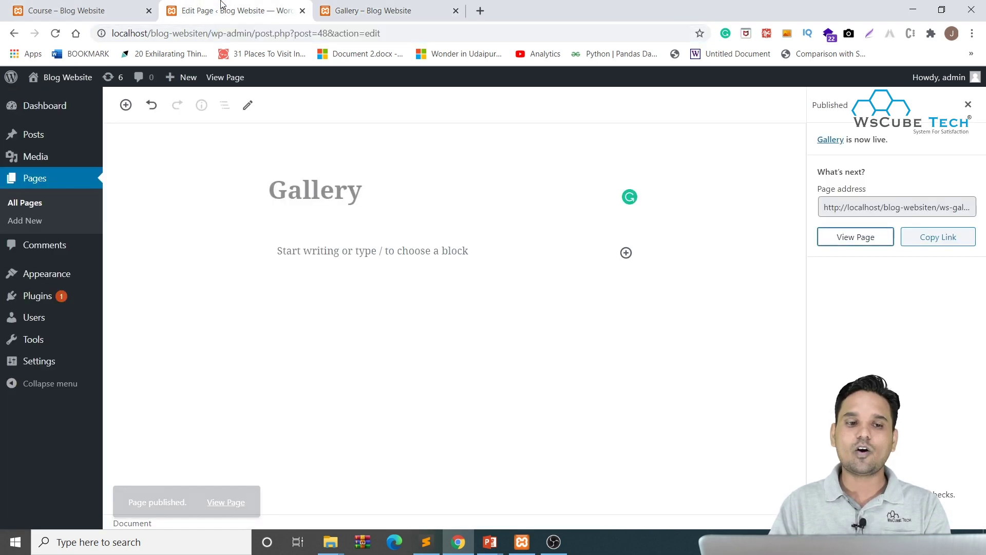
pyautogui.click(35, 204)
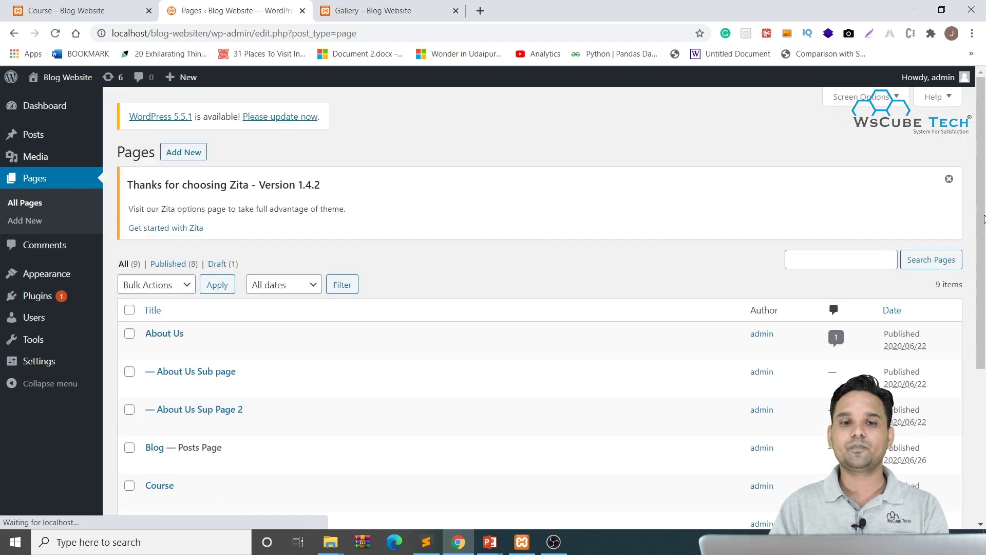
pyautogui.scroll(-5, 402, 332)
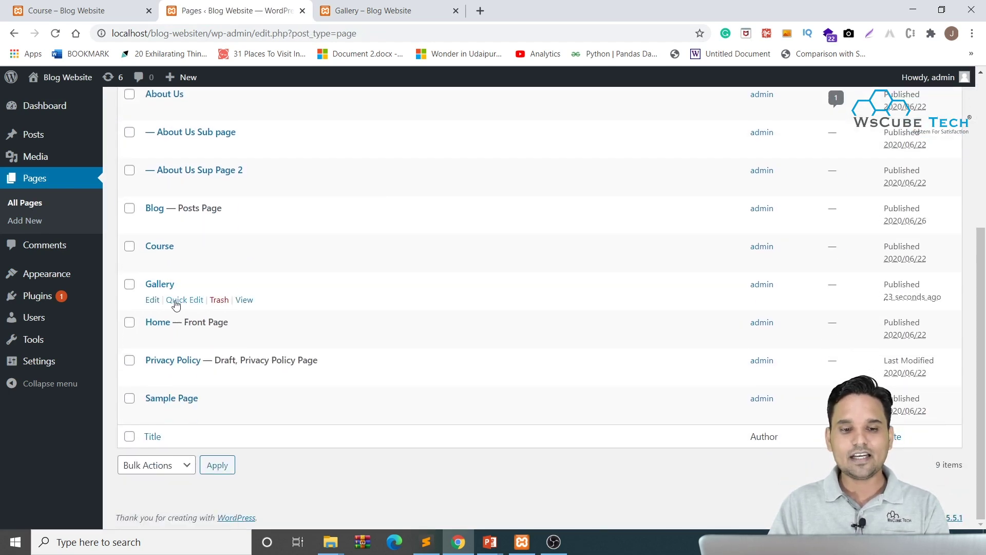
pyautogui.click(175, 306)
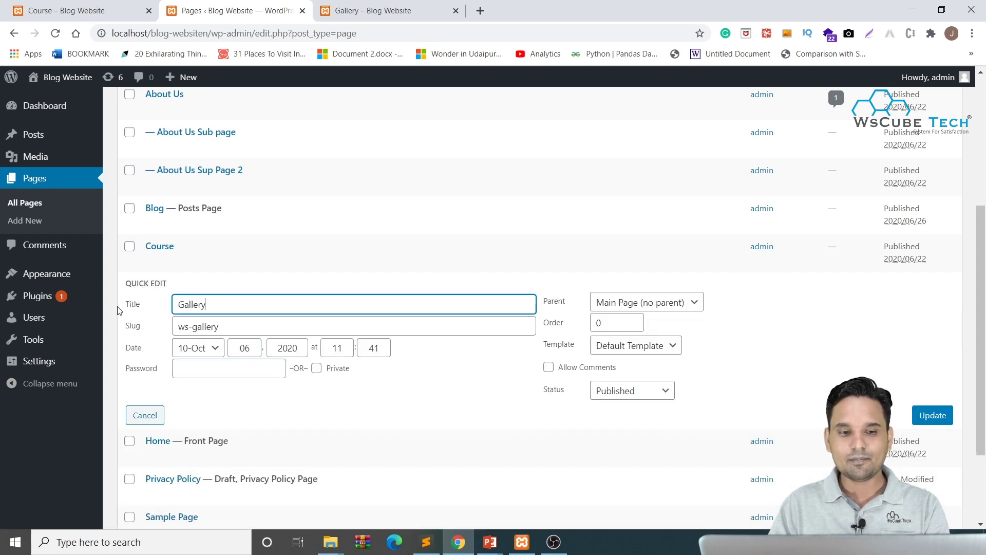
pyautogui.click(236, 329)
pyautogui.moveTo(236, 329); pyautogui.dragTo(173, 326)
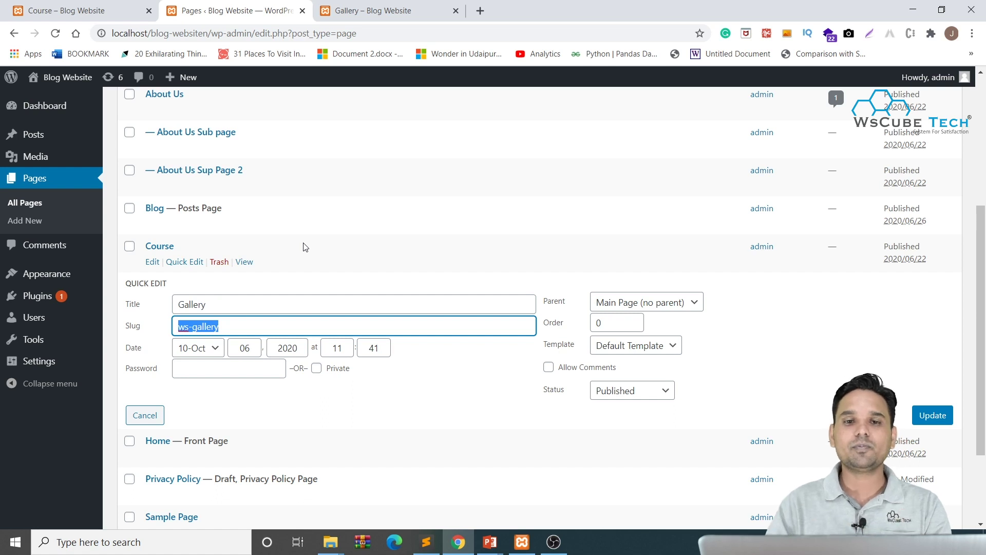
# Step: Go to the Blog page of the live site and open the post "Some Benefits of Building an App for Every Business"
pyautogui.click(354, 10)
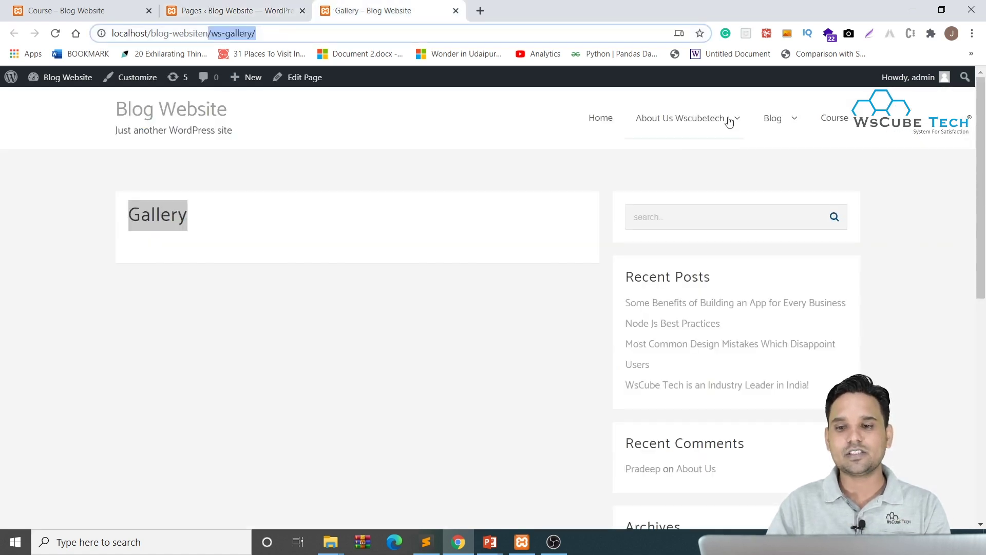
pyautogui.moveTo(769, 118)
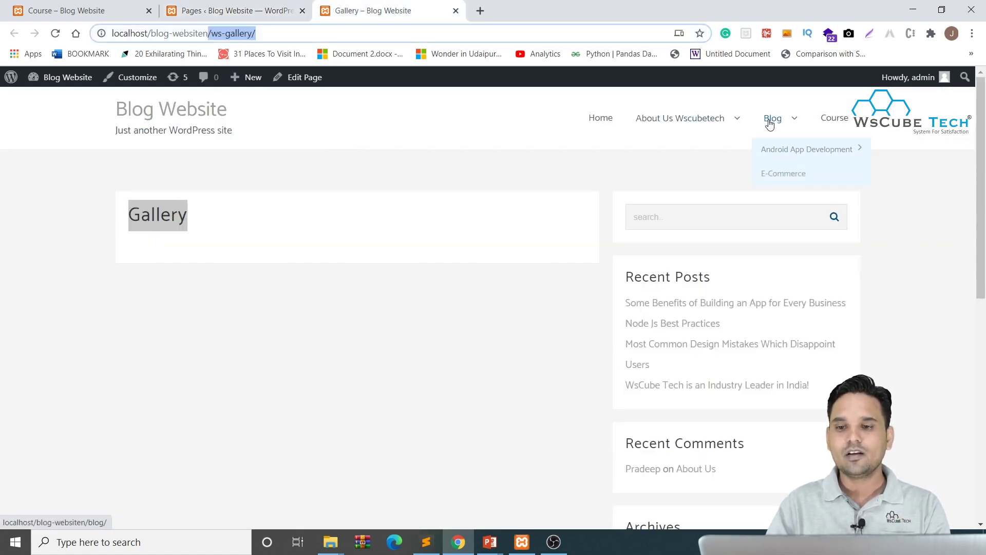
pyautogui.click(766, 118)
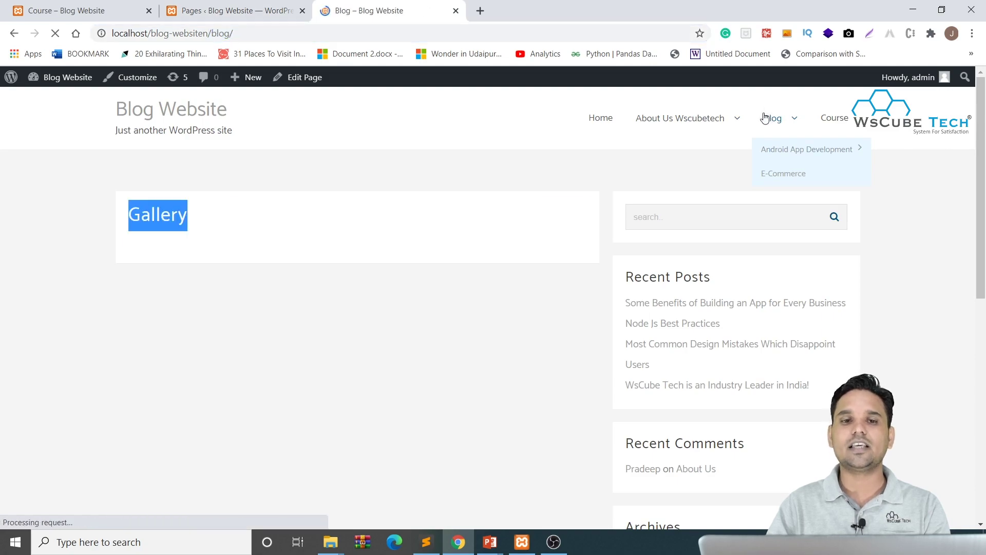
pyautogui.scroll(-9, 407, 247)
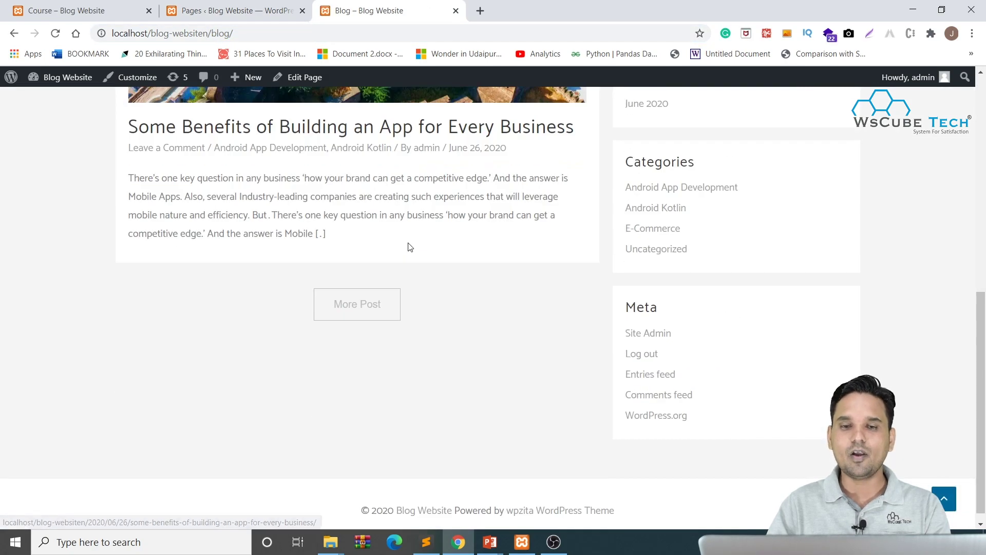
pyautogui.scroll(1, 407, 247)
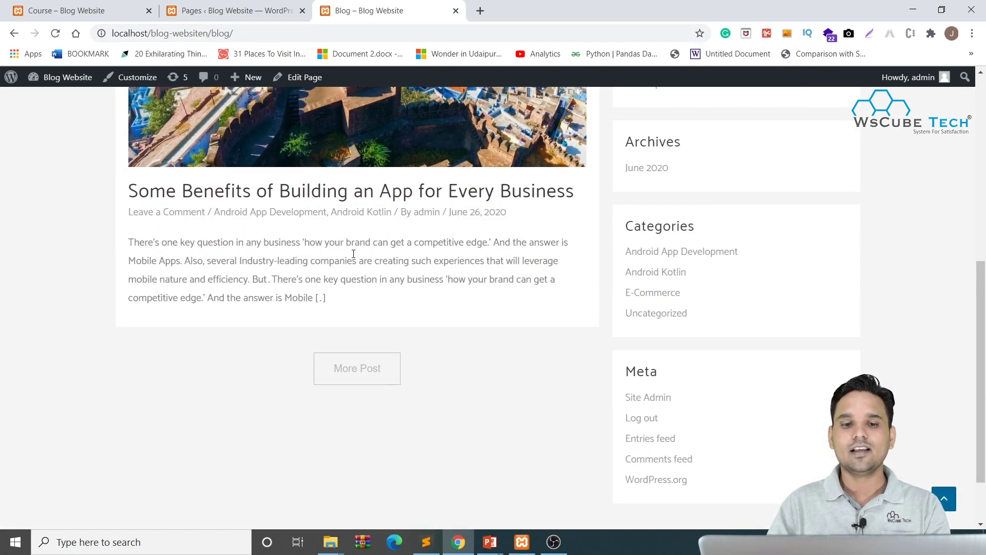
pyautogui.click(270, 189)
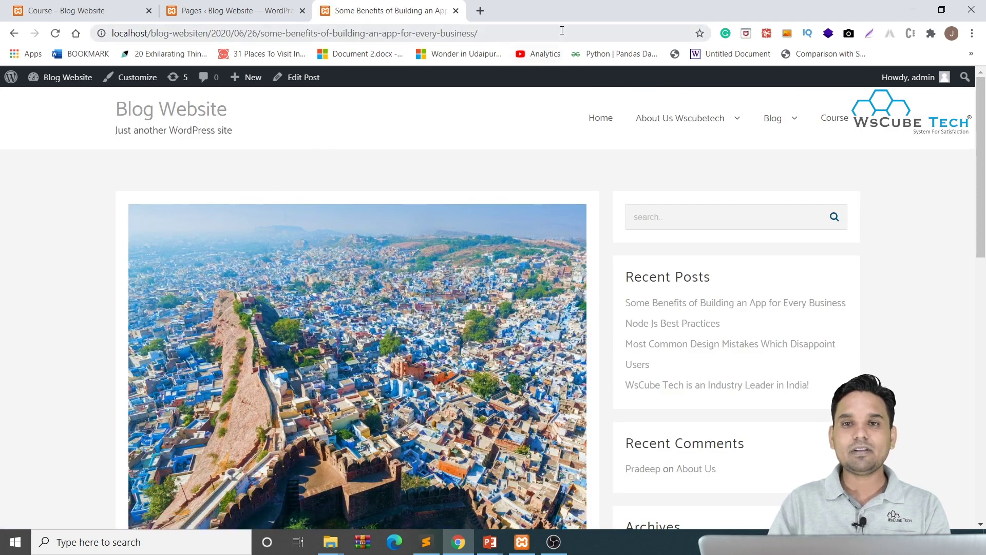
# Step: Examine the date and slug parts of the blog post's address and compare the slug with the post title
pyautogui.click(562, 30)
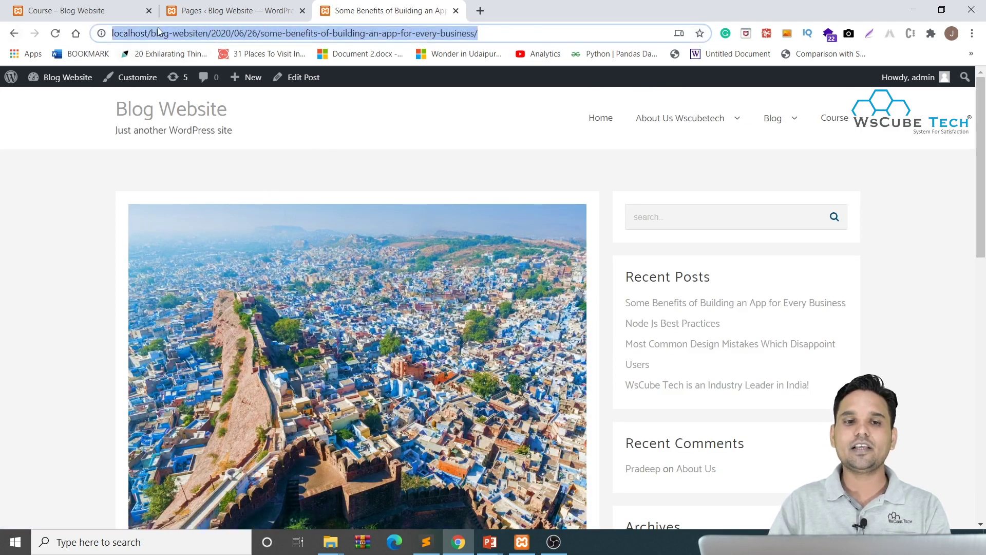
pyautogui.doubleClick(218, 34)
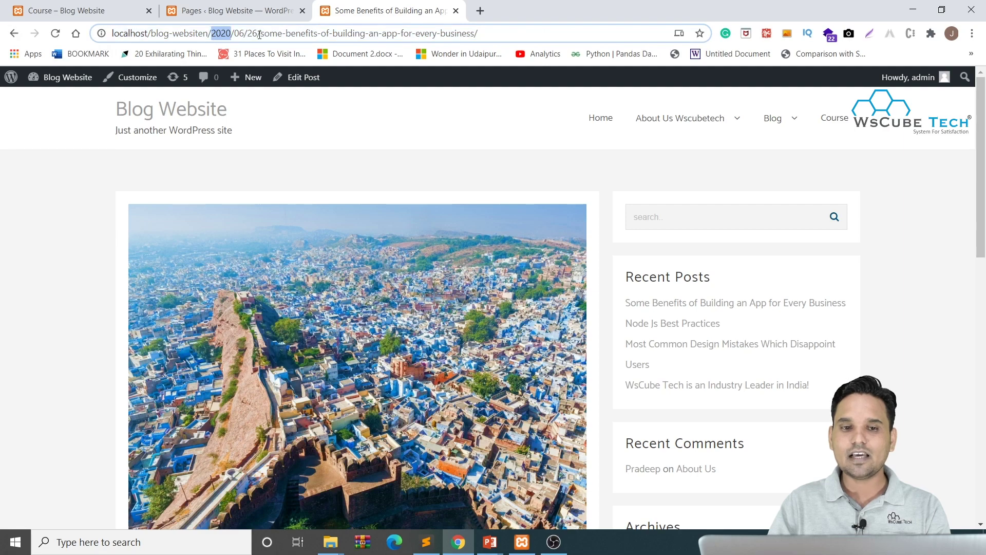
pyautogui.moveTo(264, 34); pyautogui.dragTo(534, 29)
pyautogui.scroll(-6, 403, 224)
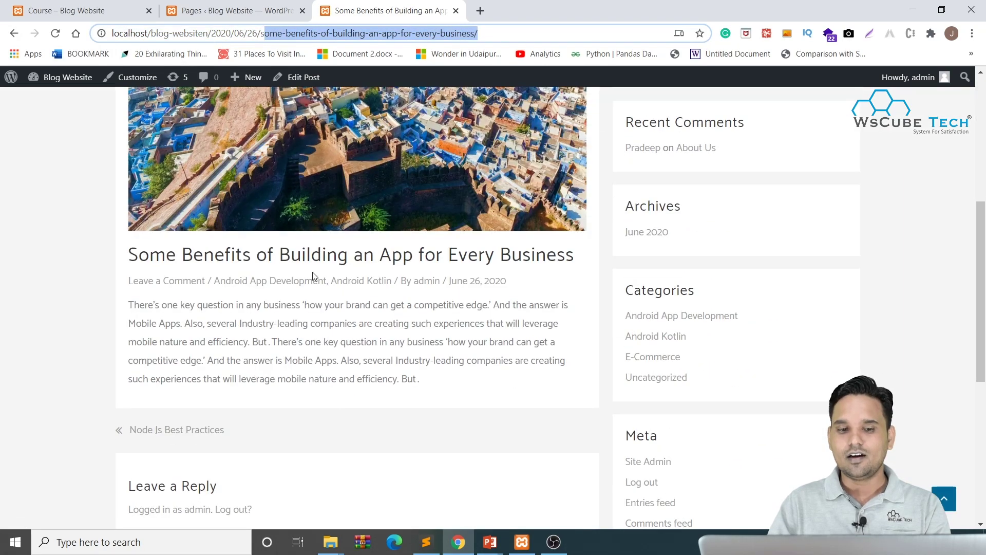
# Step: Return to the site's administration area and open the Permalink settings
pyautogui.scroll(6, 533, 240)
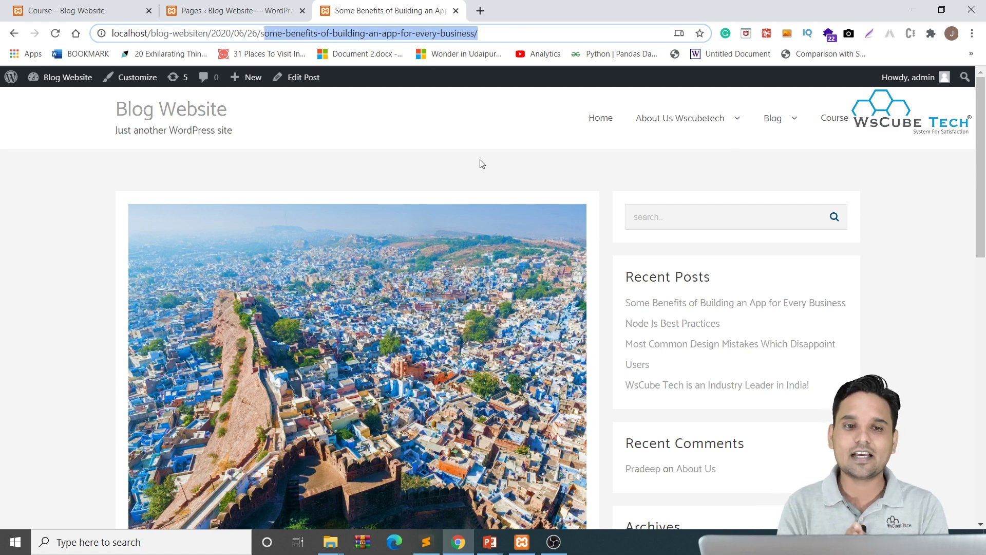
pyautogui.click(218, 4)
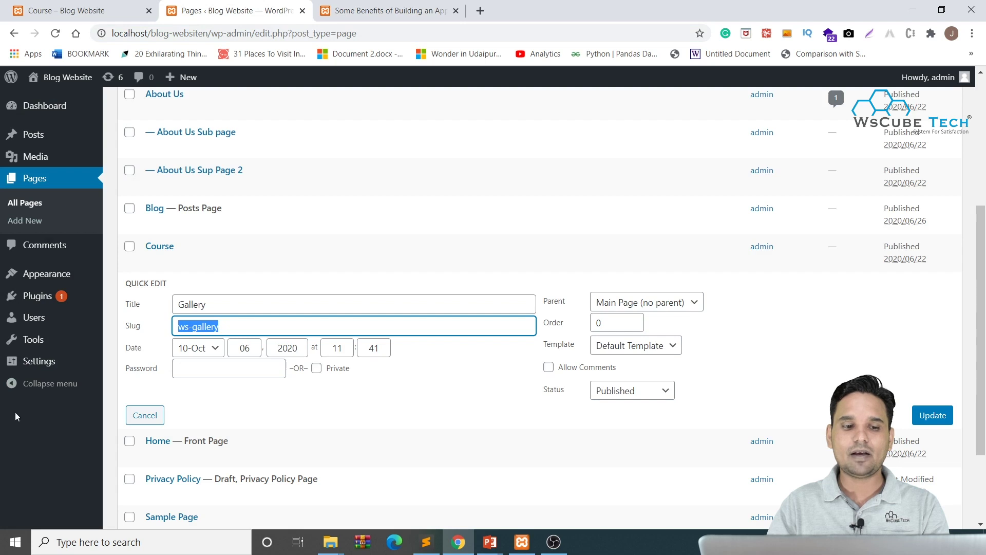
pyautogui.moveTo(47, 366)
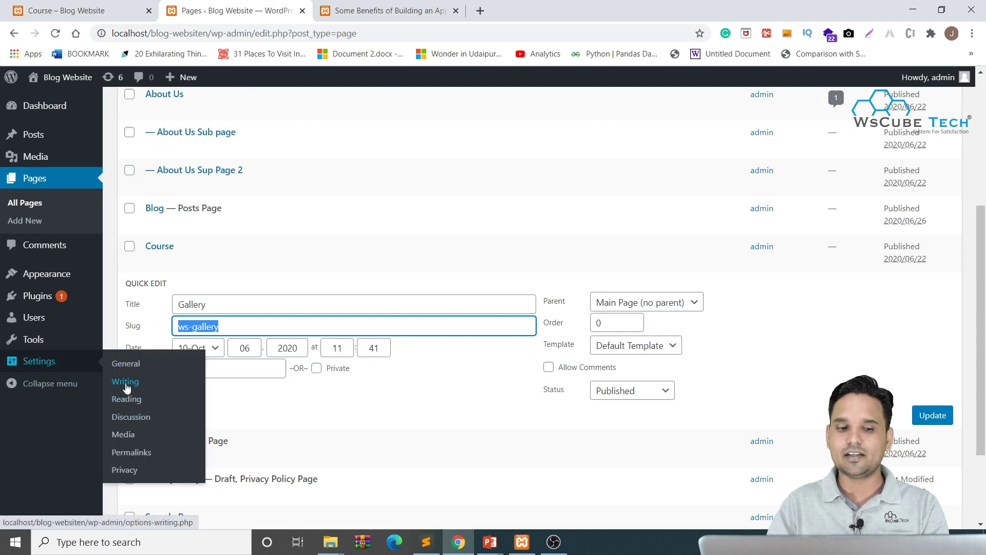
pyautogui.click(147, 453)
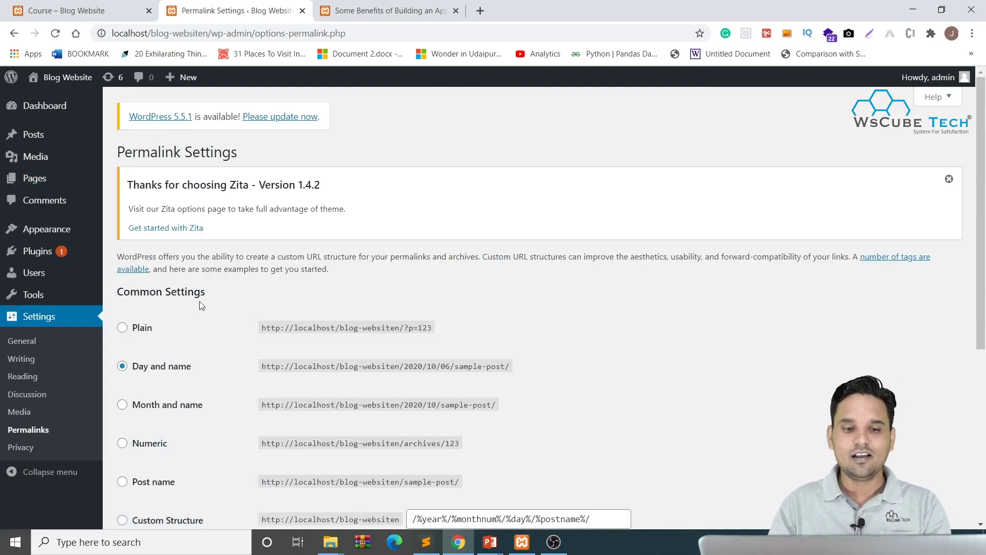
# Step: Set the permalink structure to Plain, examine its sample address and save the changes
pyautogui.scroll(-2, 198, 303)
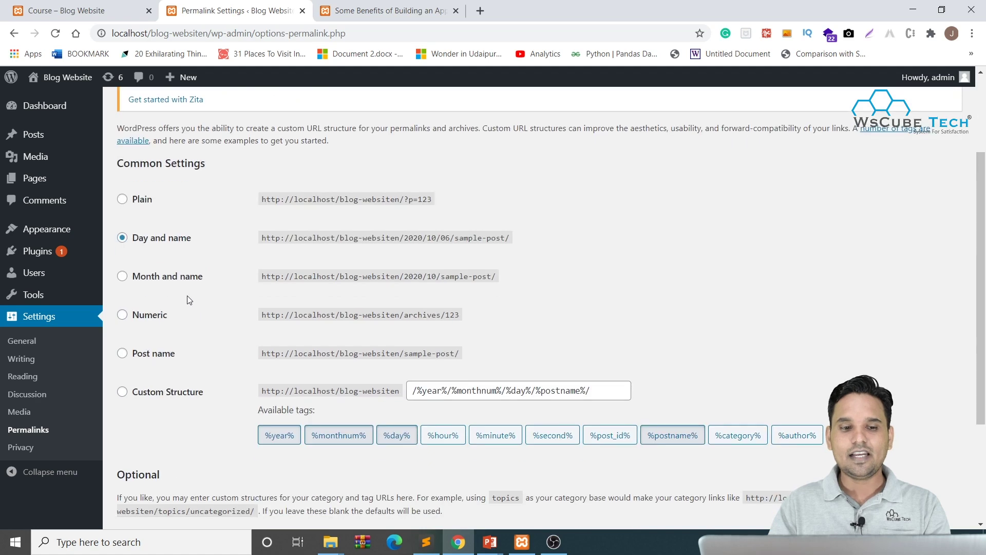
pyautogui.click(132, 204)
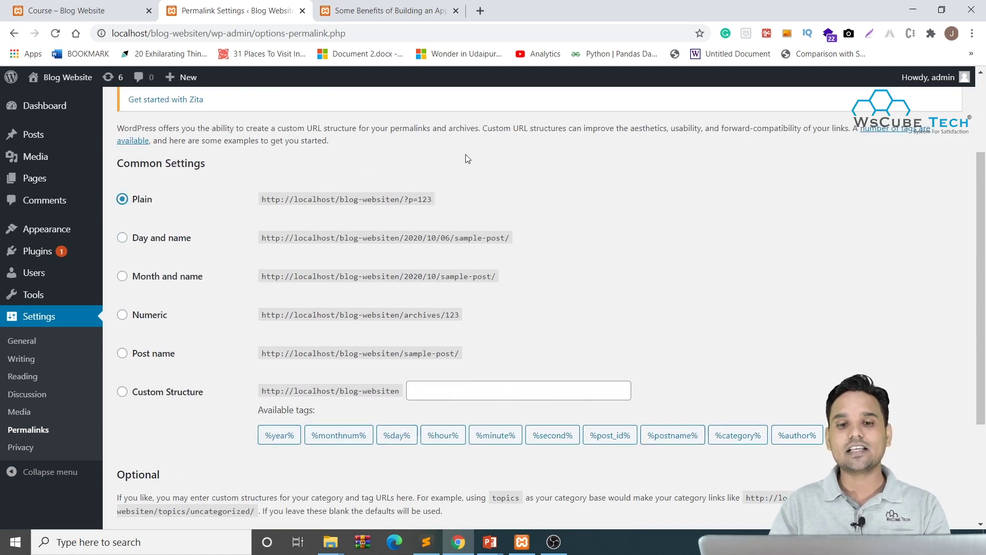
pyautogui.moveTo(457, 200); pyautogui.dragTo(240, 201)
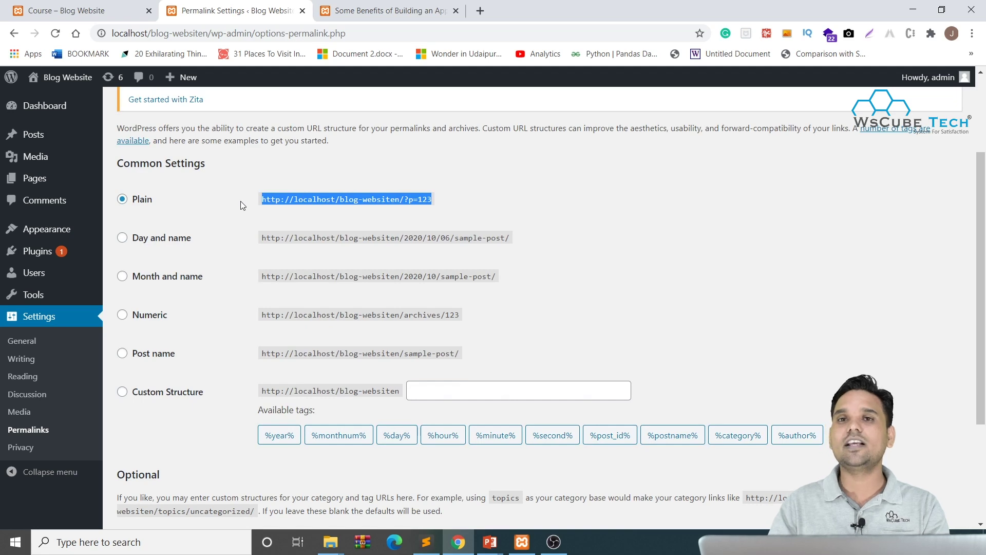
pyautogui.scroll(-3, 251, 211)
pyautogui.click(146, 463)
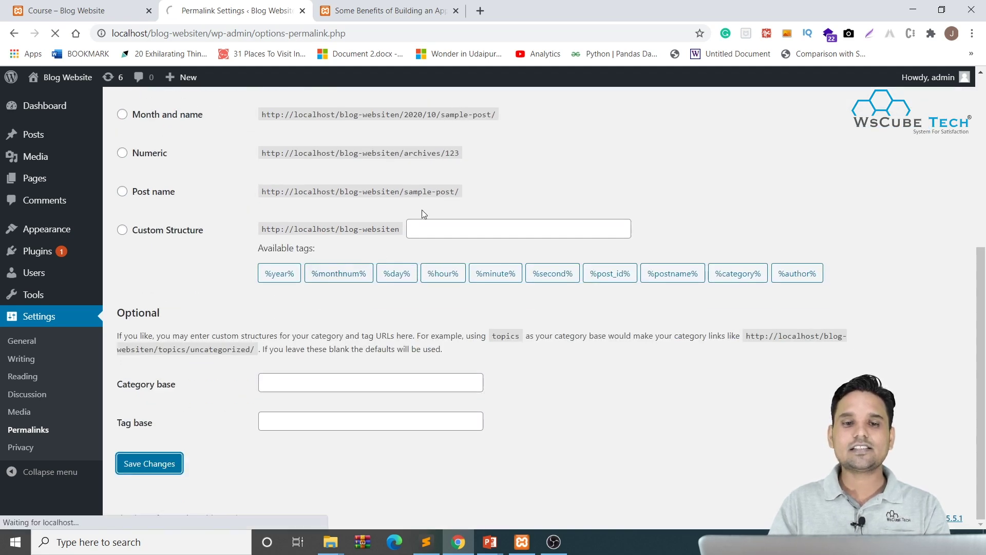
# Step: Go from the live site's home page to the Blog page and examine the ID part of its address
pyautogui.click(411, 10)
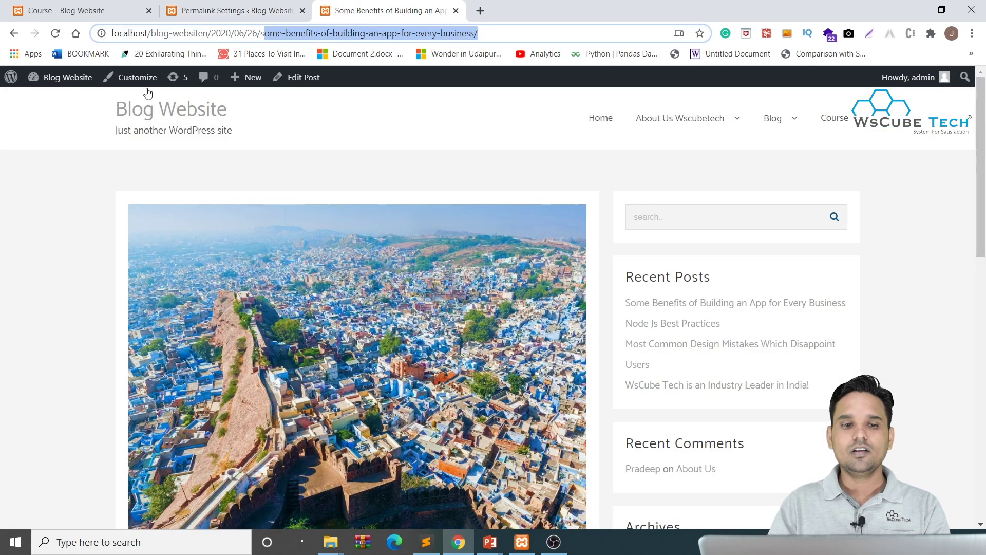
pyautogui.click(170, 111)
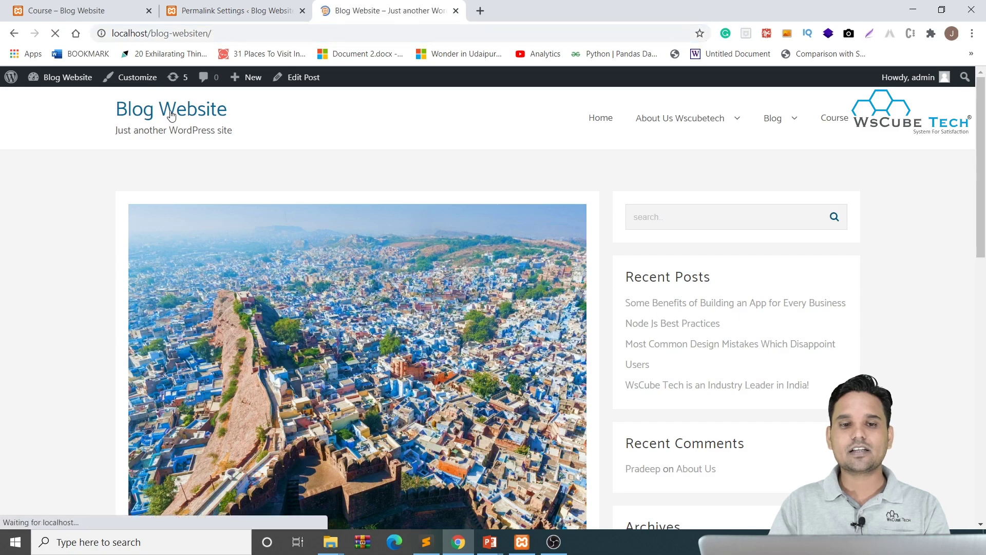
pyautogui.moveTo(770, 120)
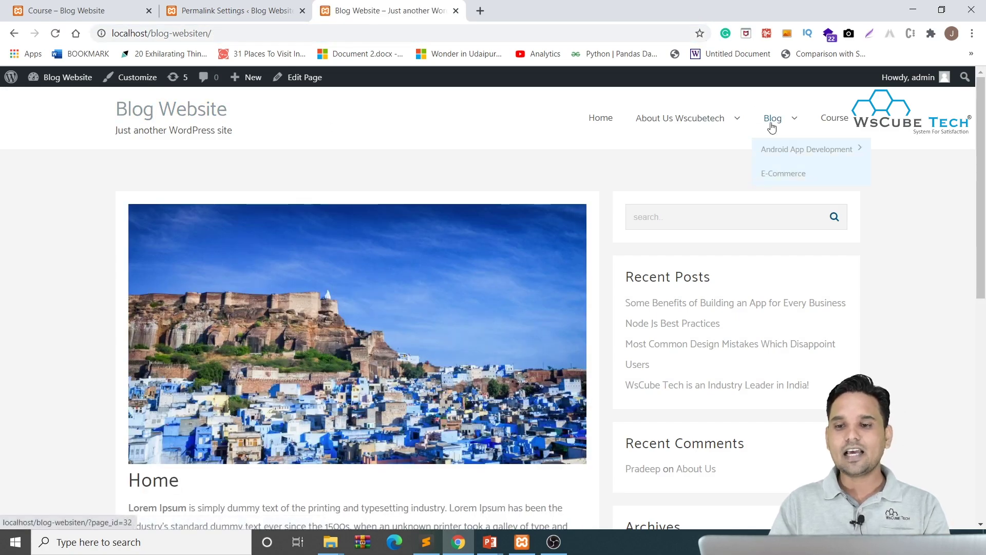
pyautogui.moveTo(787, 149)
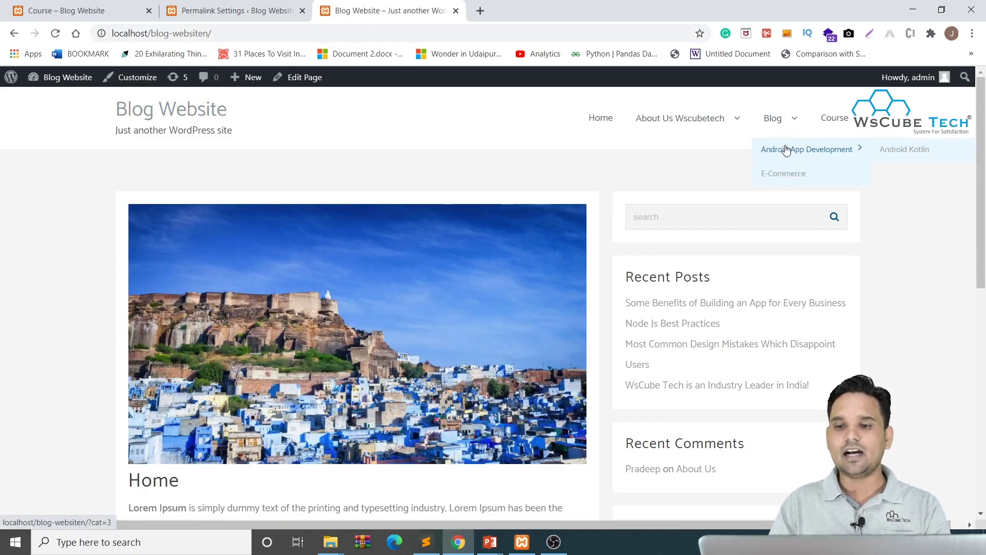
pyautogui.click(771, 119)
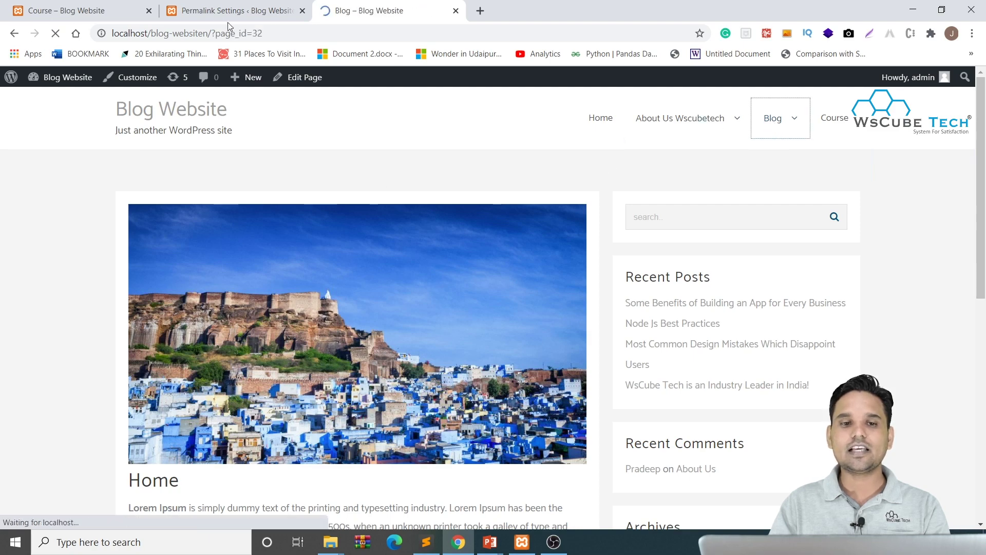
pyautogui.moveTo(208, 33); pyautogui.dragTo(263, 33)
# Step: Open the post "Some Benefits of Building an App for Every Business" and examine its plain address
pyautogui.scroll(-5, 360, 155)
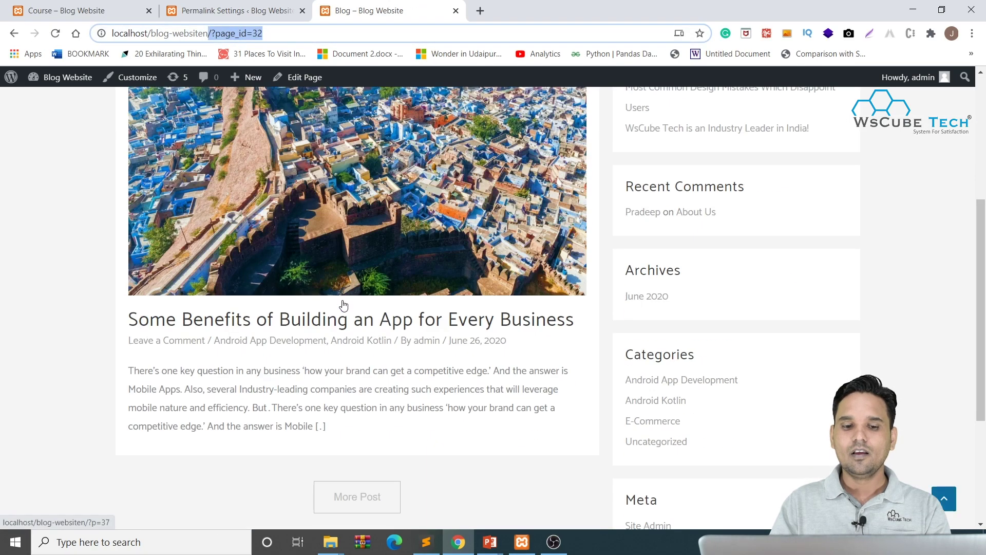
pyautogui.click(341, 322)
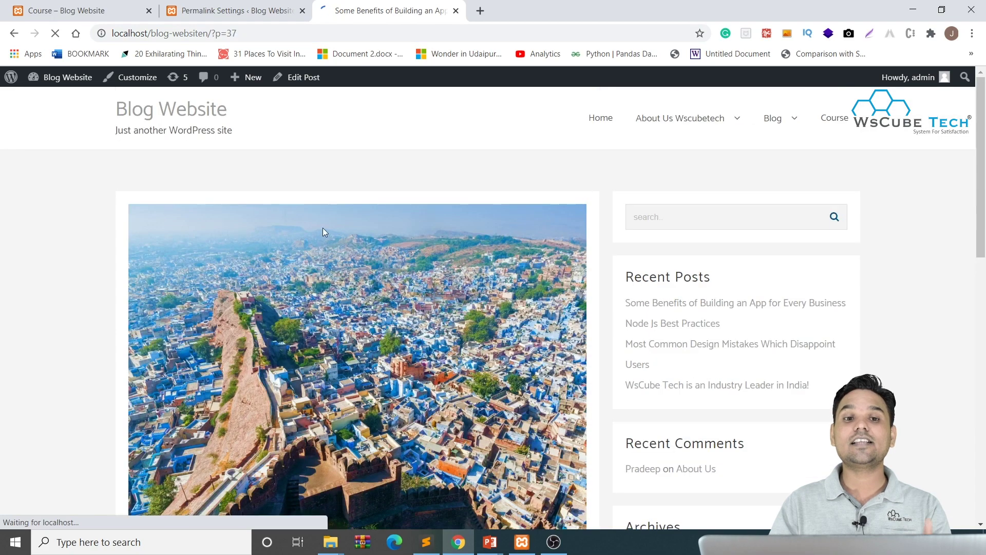
pyautogui.moveTo(209, 33); pyautogui.dragTo(272, 47)
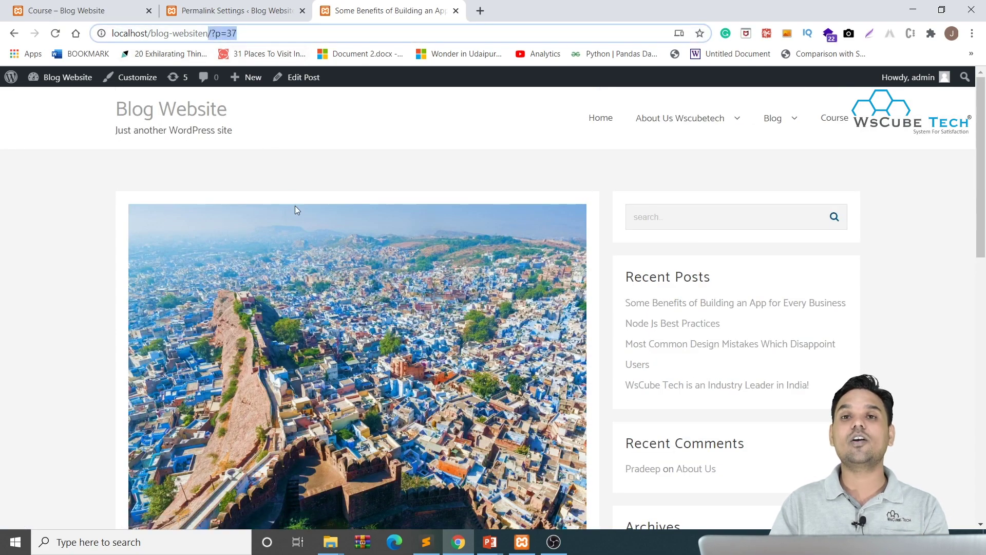
pyautogui.scroll(-10, 389, 415)
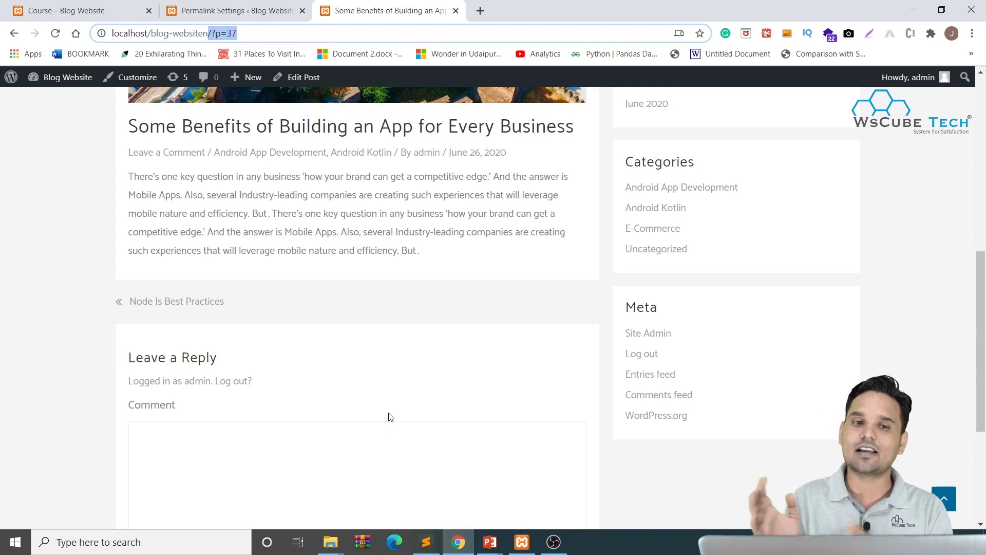
# Step: Select the Day and name structure in the Permalink settings and examine the date and name in its sample address
pyautogui.click(236, 10)
pyautogui.scroll(-1, 377, 122)
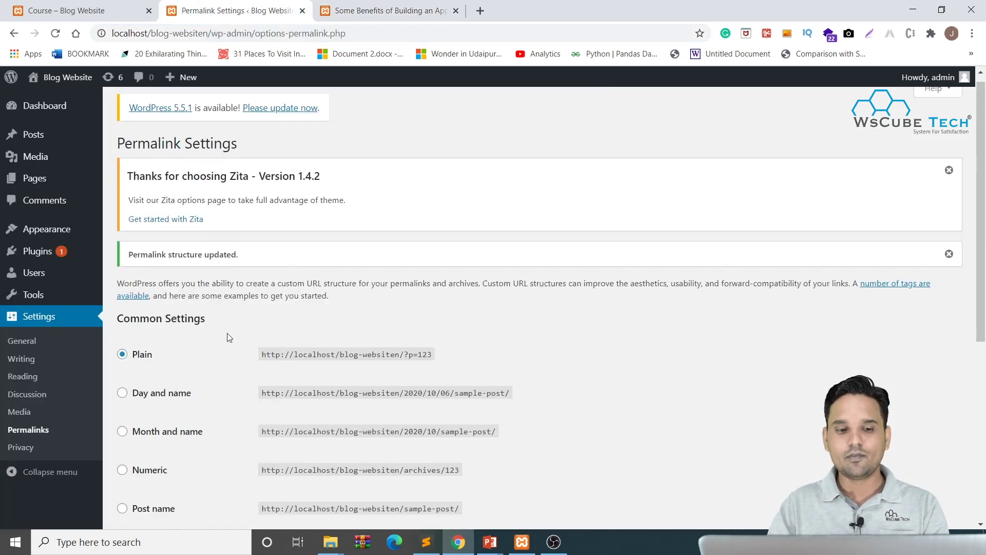
pyautogui.click(154, 337)
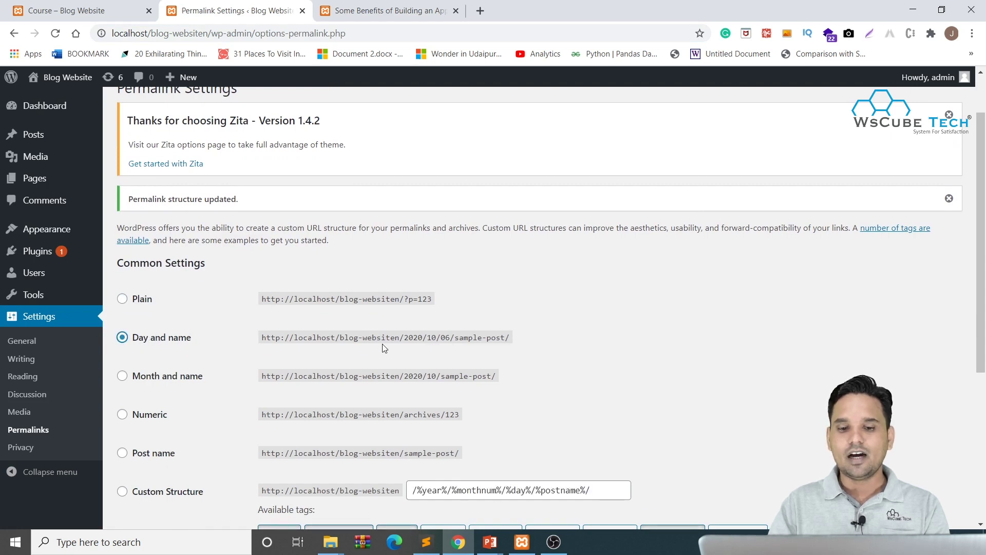
pyautogui.moveTo(406, 339); pyautogui.dragTo(524, 347)
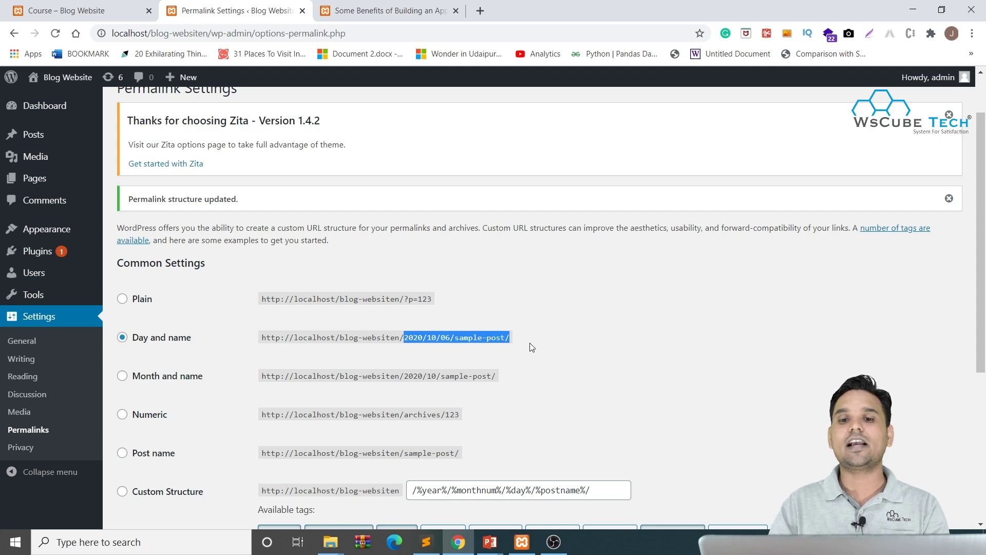
pyautogui.scroll(-2, 529, 343)
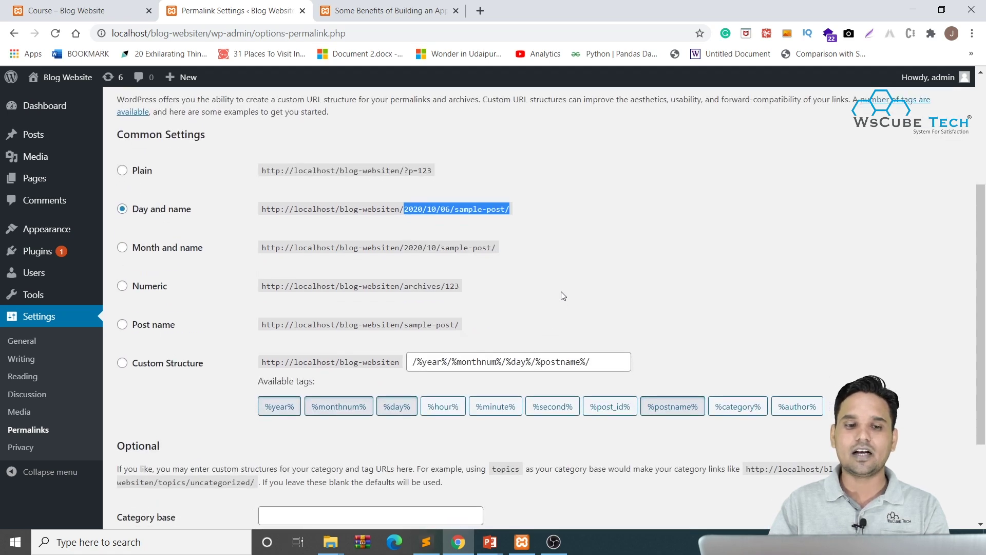
# Step: Set the permalink structure to Month and name, examine the parts of its sample address and save the changes
pyautogui.click(122, 247)
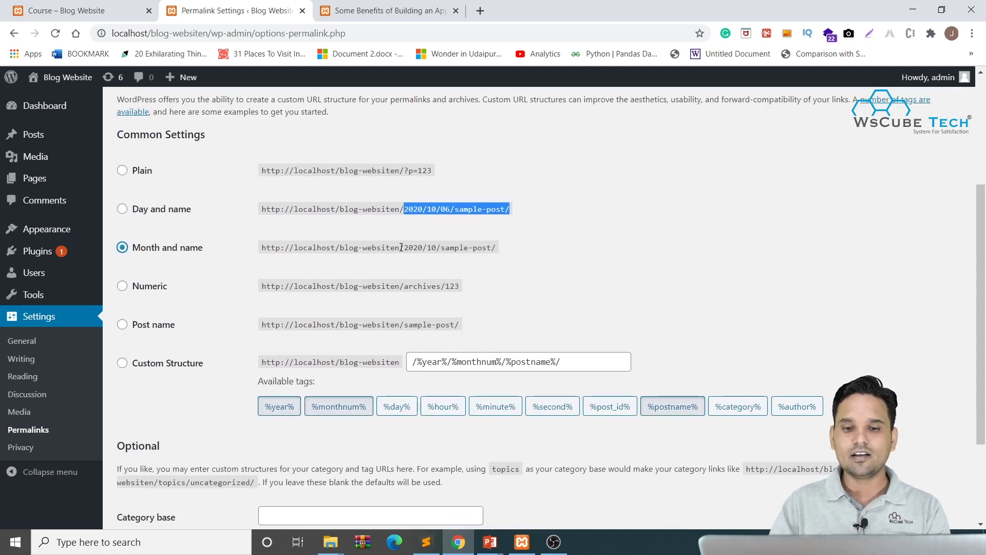
pyautogui.moveTo(307, 248); pyautogui.dragTo(477, 247)
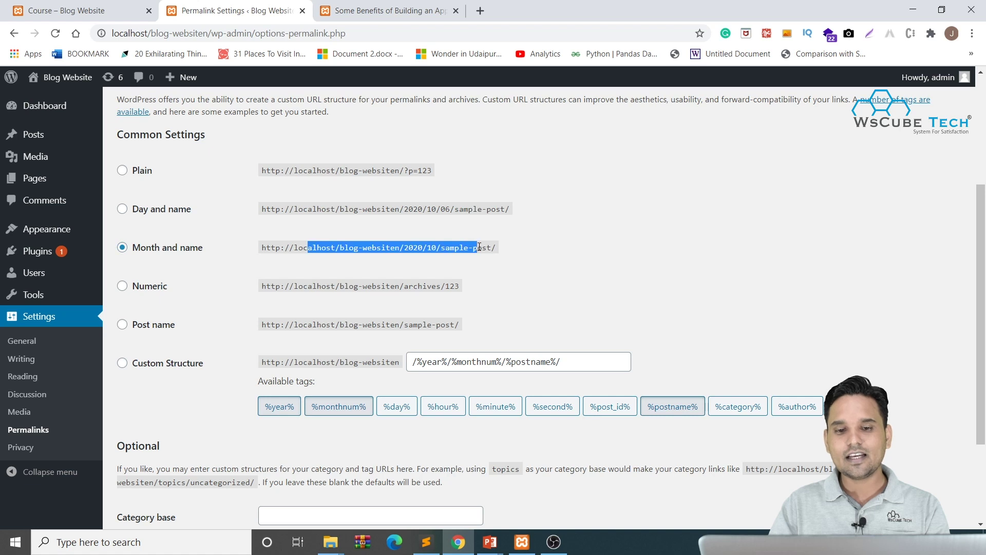
pyautogui.doubleClick(415, 248)
pyautogui.doubleClick(432, 248)
pyautogui.click(464, 257)
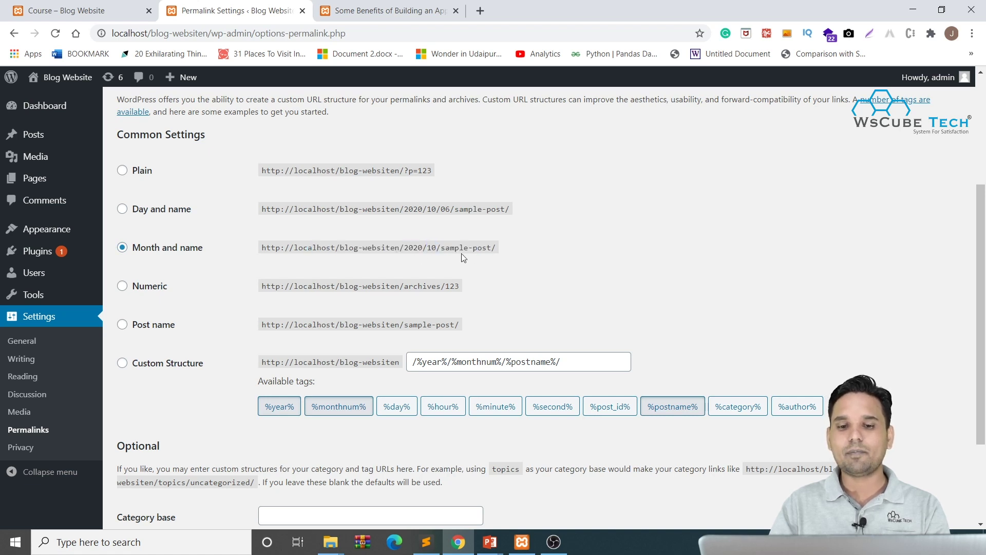
pyautogui.moveTo(210, 253); pyautogui.dragTo(140, 252)
pyautogui.scroll(-3, 194, 266)
pyautogui.click(148, 464)
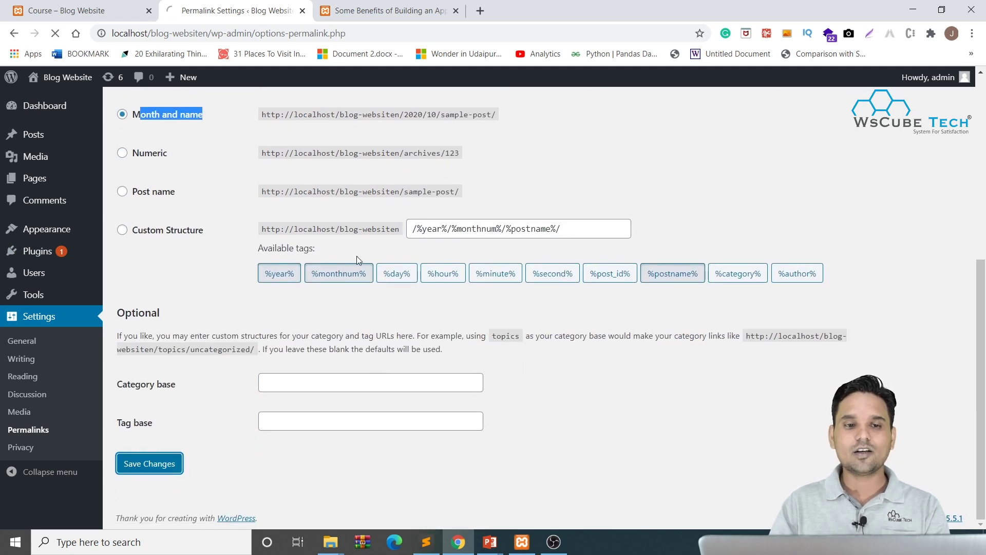
pyautogui.scroll(3, 358, 259)
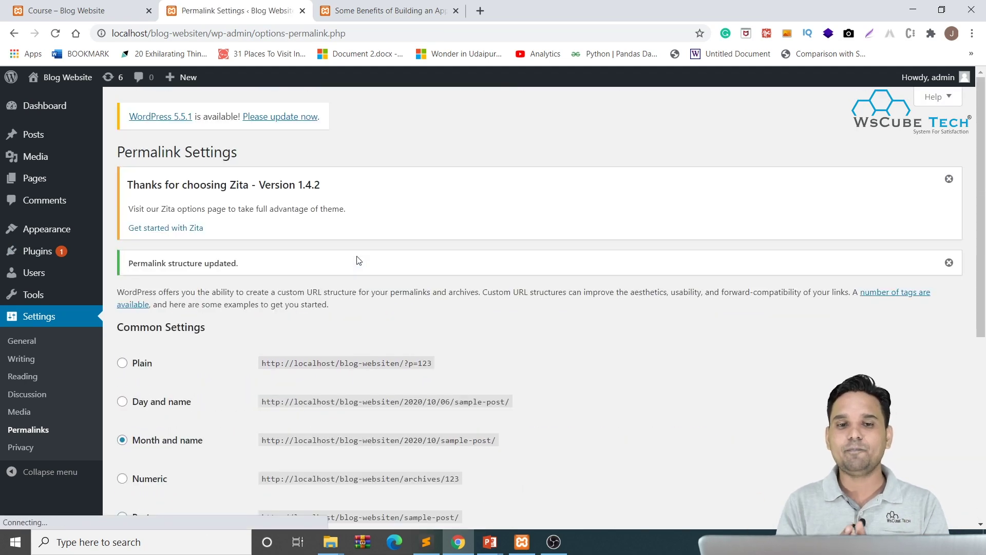
# Step: Reload the open blog post on the live site and examine the year, month and slug in its address
pyautogui.click(357, 7)
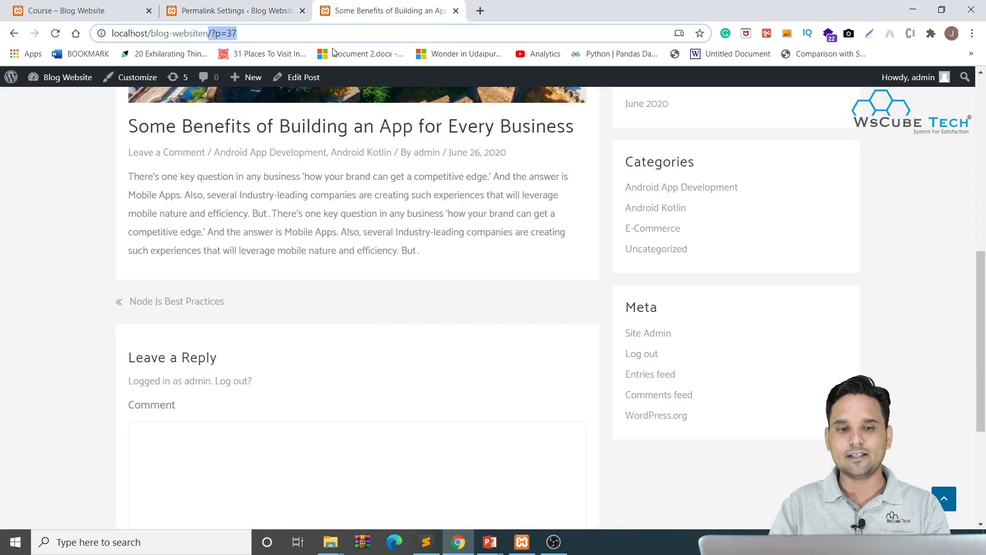
pyautogui.scroll(5, 276, 203)
pyautogui.scroll(3, 276, 203)
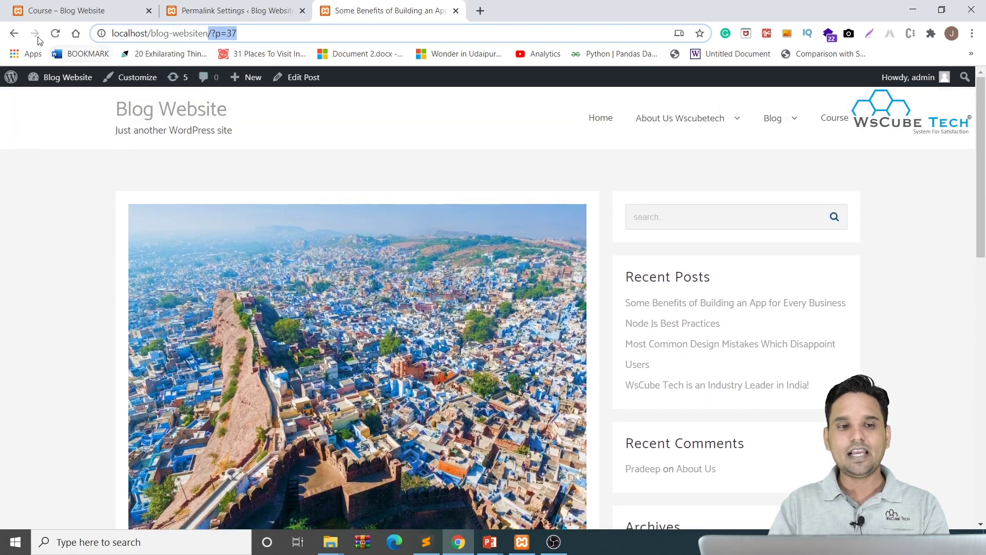
pyautogui.click(55, 34)
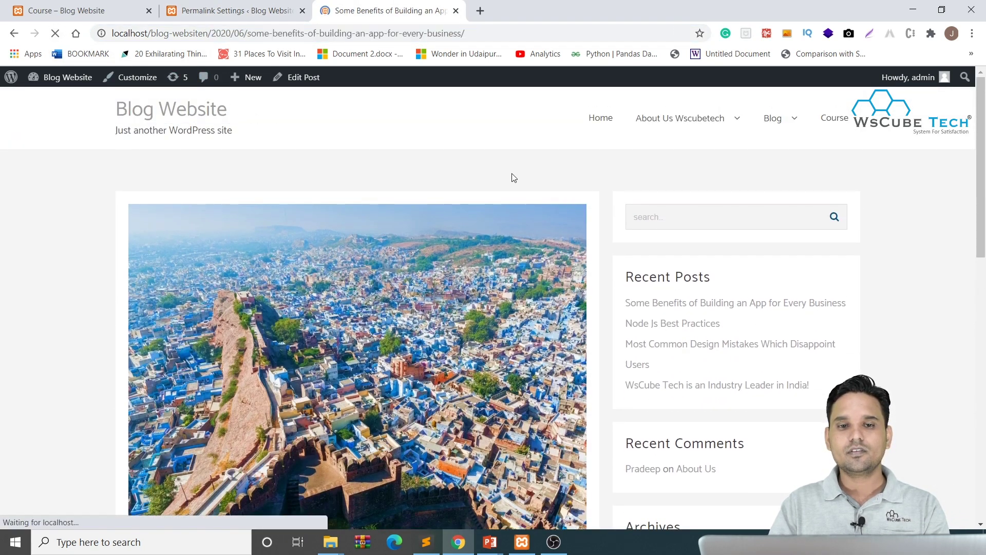
pyautogui.moveTo(212, 32); pyautogui.dragTo(559, 29)
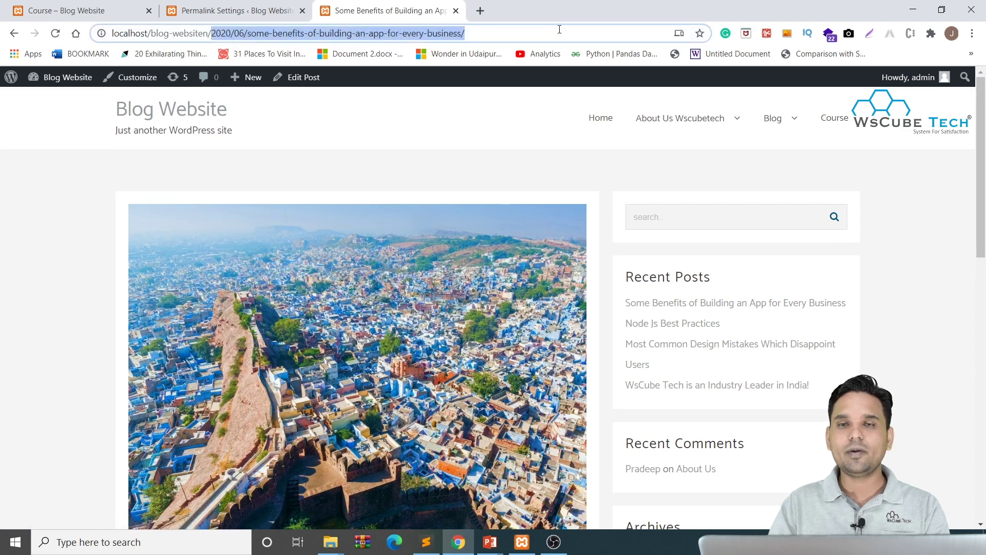
pyautogui.doubleClick(222, 34)
pyautogui.click(235, 34)
pyautogui.doubleClick(235, 34)
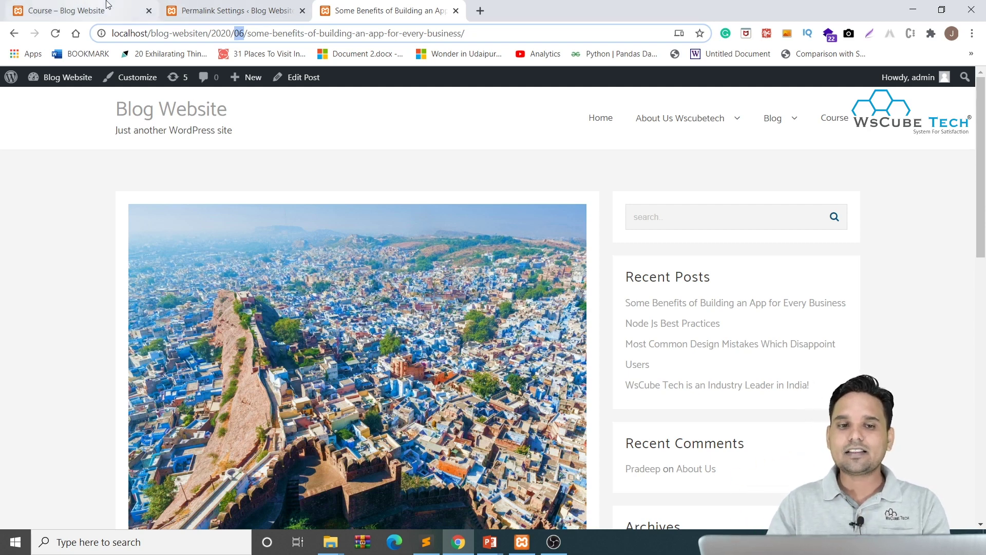
# Step: Set the permalink structure to Numeric in the Permalink settings and save the changes
pyautogui.click(226, 11)
pyautogui.scroll(-3, 258, 369)
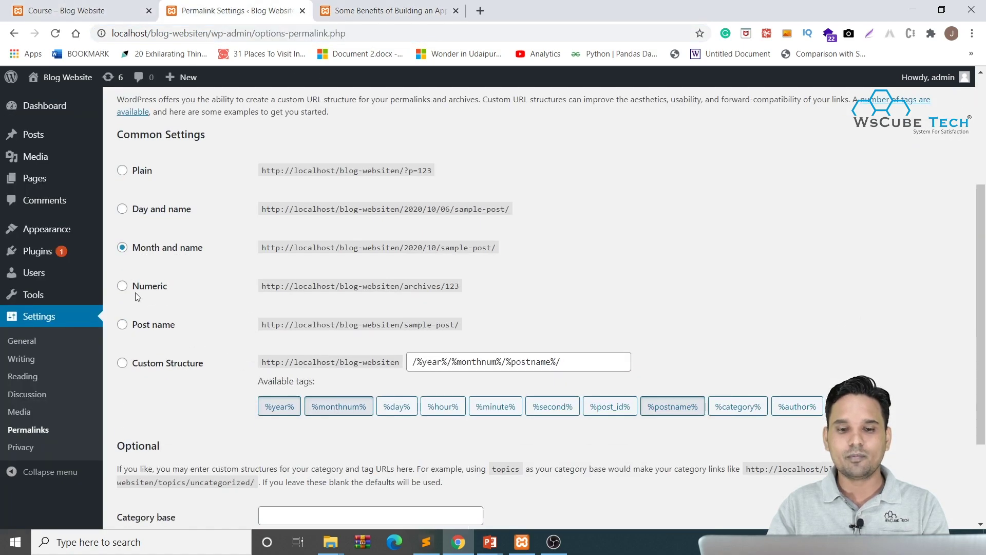
pyautogui.click(154, 287)
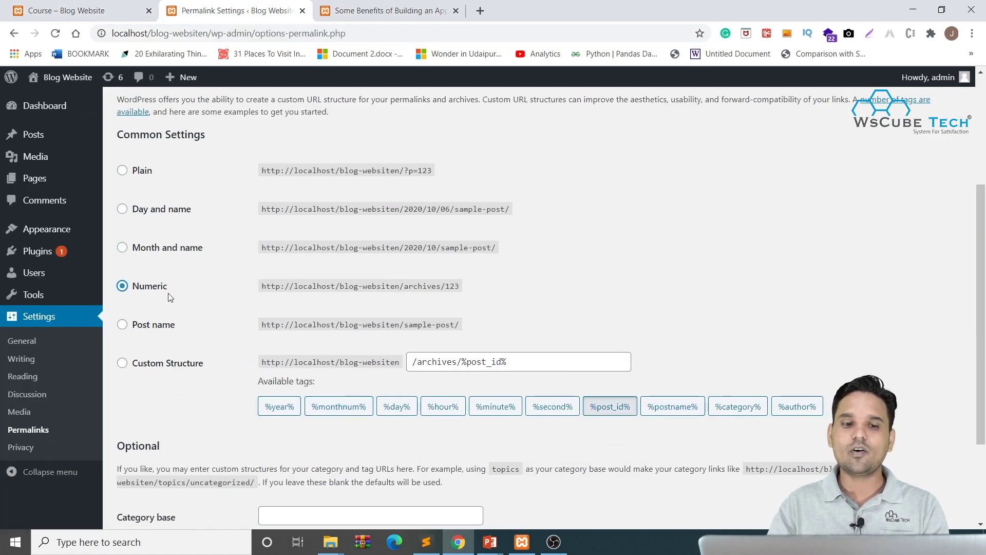
pyautogui.scroll(-3, 170, 336)
pyautogui.click(160, 465)
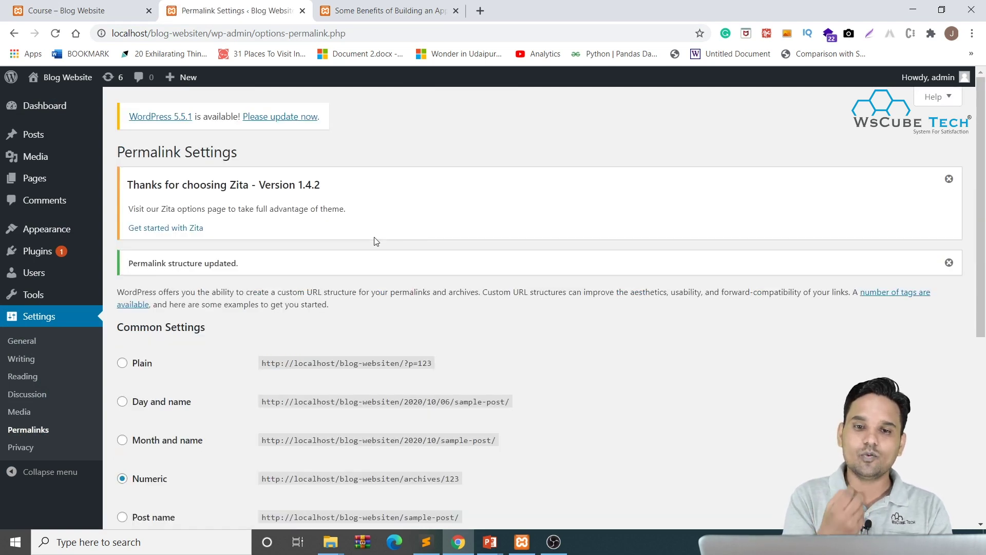
# Step: Open the blog post about app benefits from the live site's Blog page and examine the archive part of its address
pyautogui.click(437, 9)
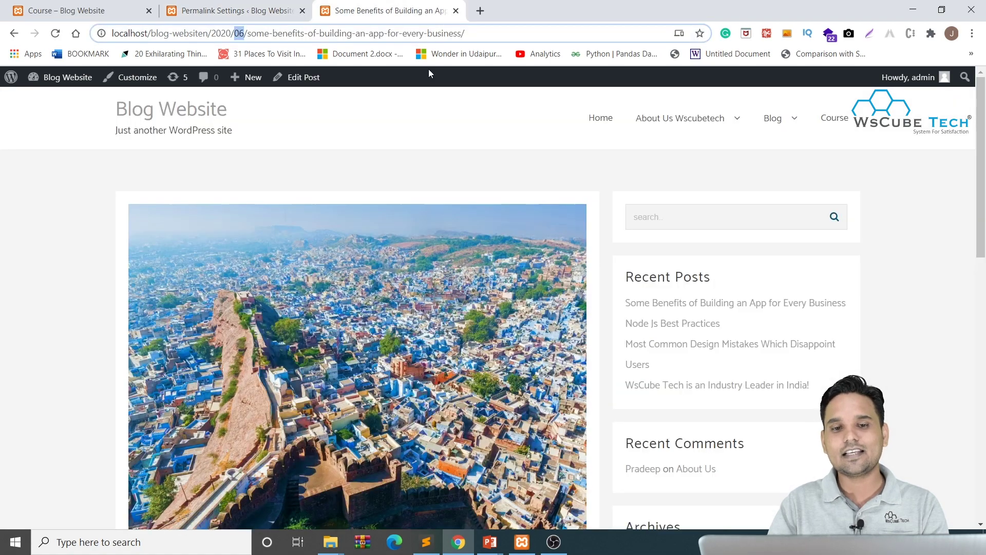
pyautogui.scroll(-7, 343, 203)
pyautogui.scroll(8, 346, 191)
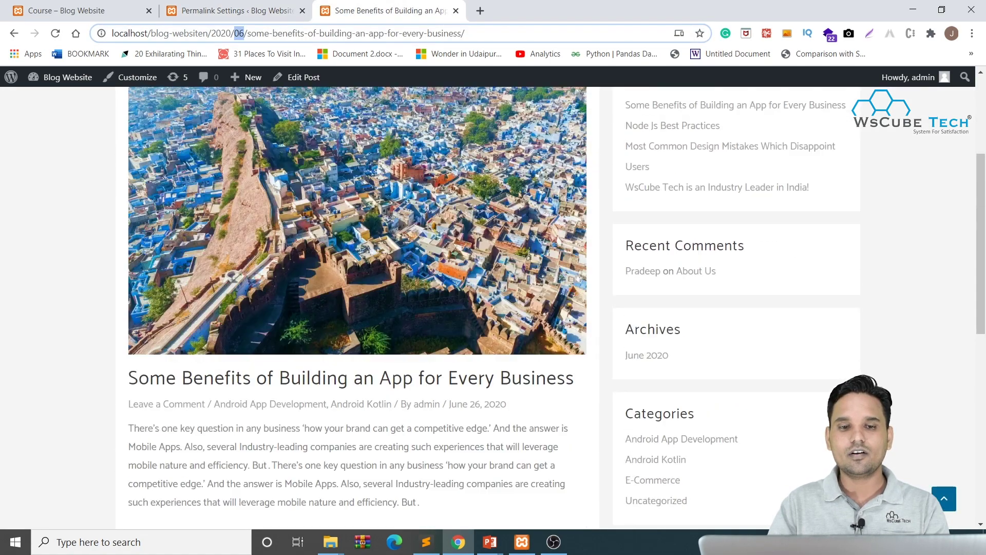
pyautogui.click(770, 120)
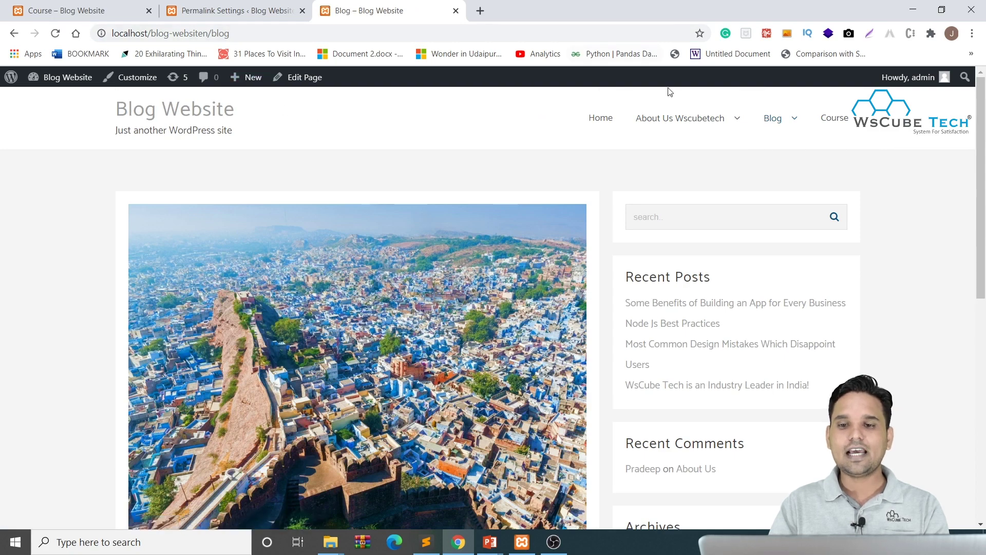
pyautogui.scroll(-5, 278, 333)
pyautogui.click(288, 321)
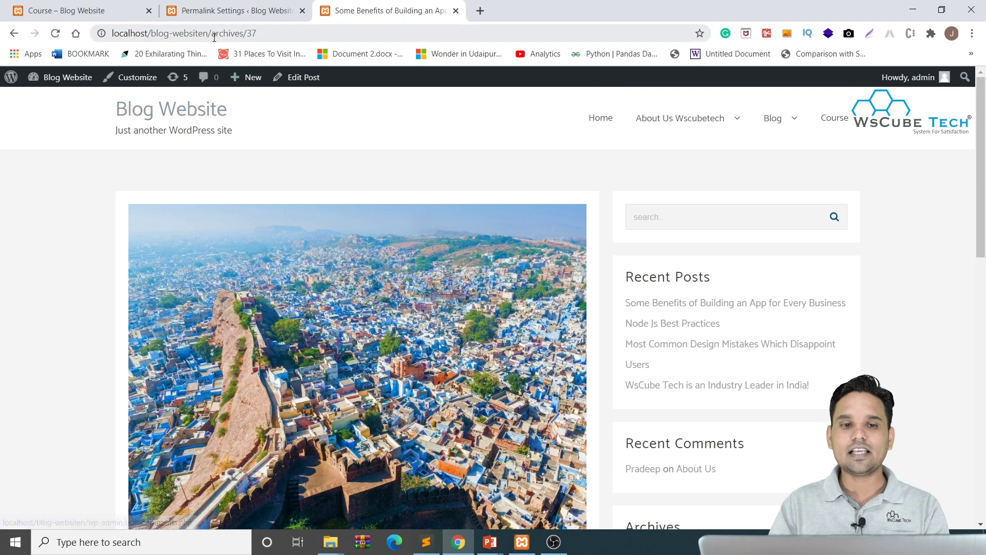
pyautogui.moveTo(211, 33); pyautogui.dragTo(257, 32)
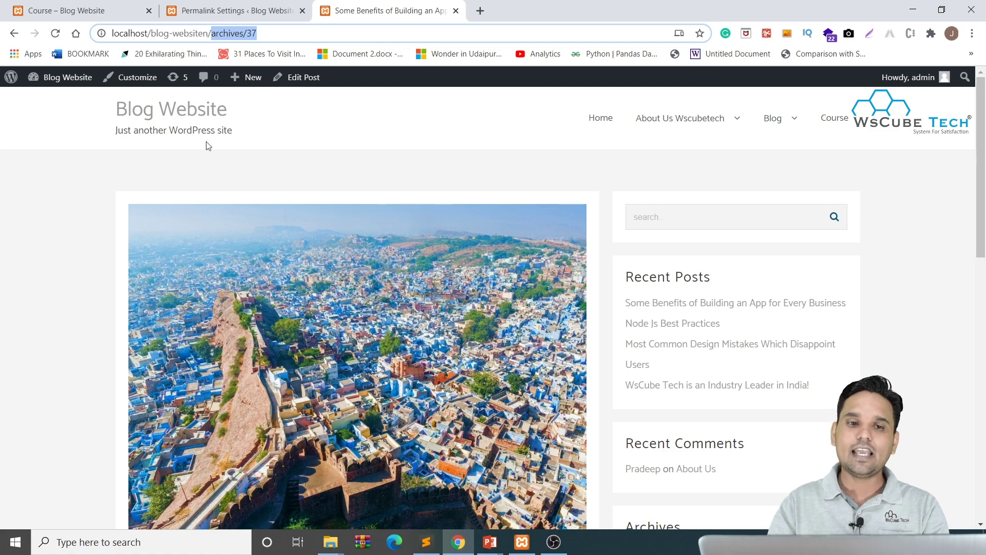
# Step: Set the permalink structure to Post name in the Permalink settings, examine its sample address and save the changes
pyautogui.click(236, 10)
pyautogui.scroll(-5, 331, 160)
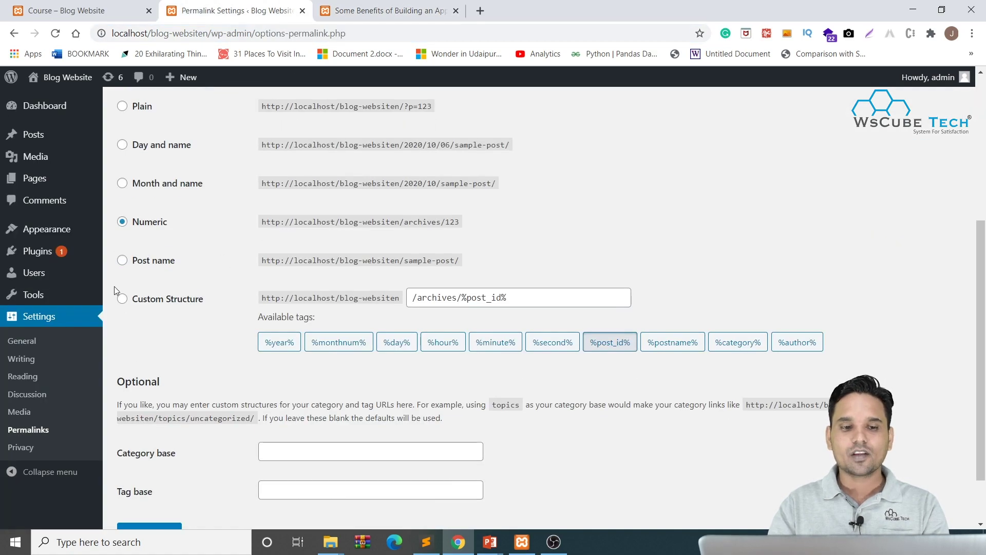
pyautogui.click(139, 261)
pyautogui.moveTo(478, 266); pyautogui.dragTo(139, 269)
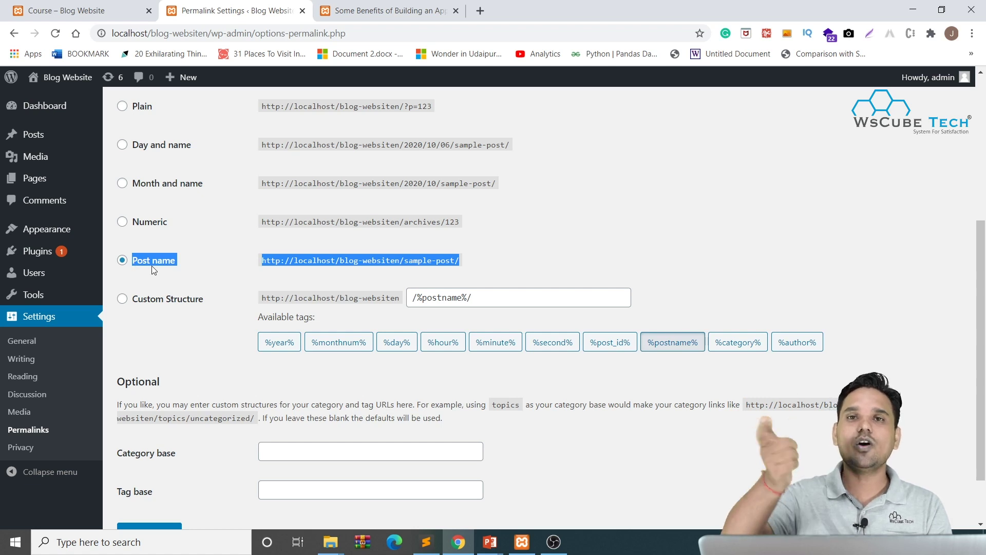
pyautogui.scroll(-2, 155, 219)
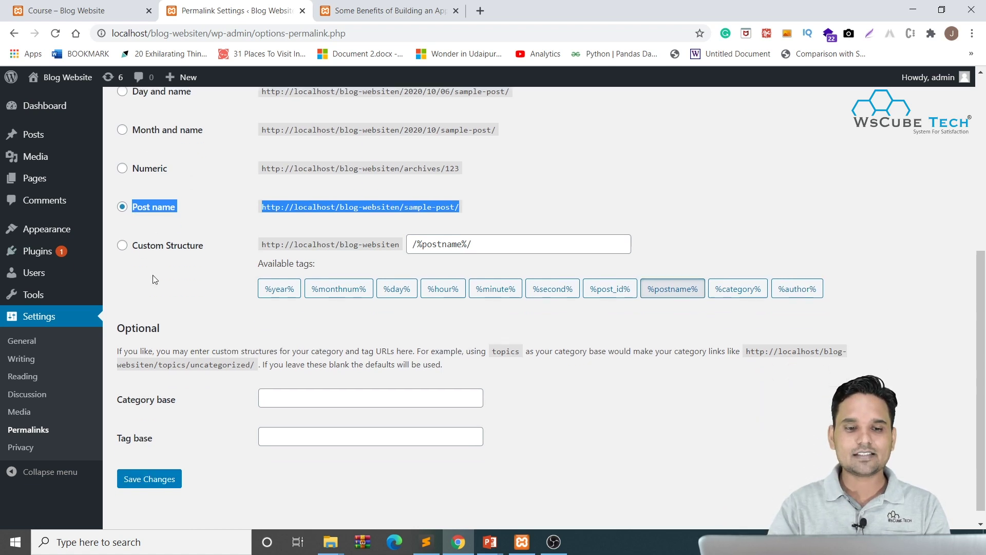
pyautogui.click(149, 464)
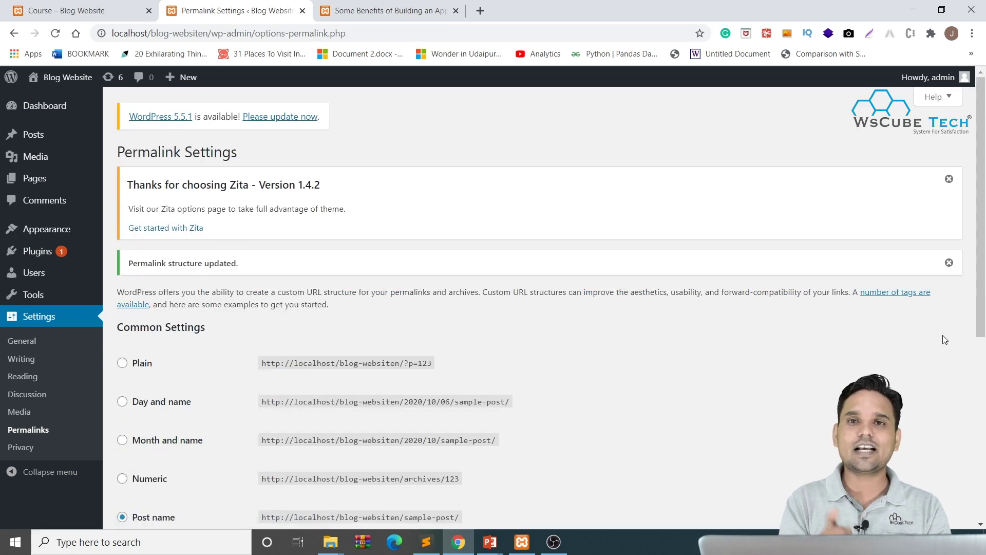
pyautogui.scroll(-1, 936, 342)
pyautogui.scroll(-6, 936, 342)
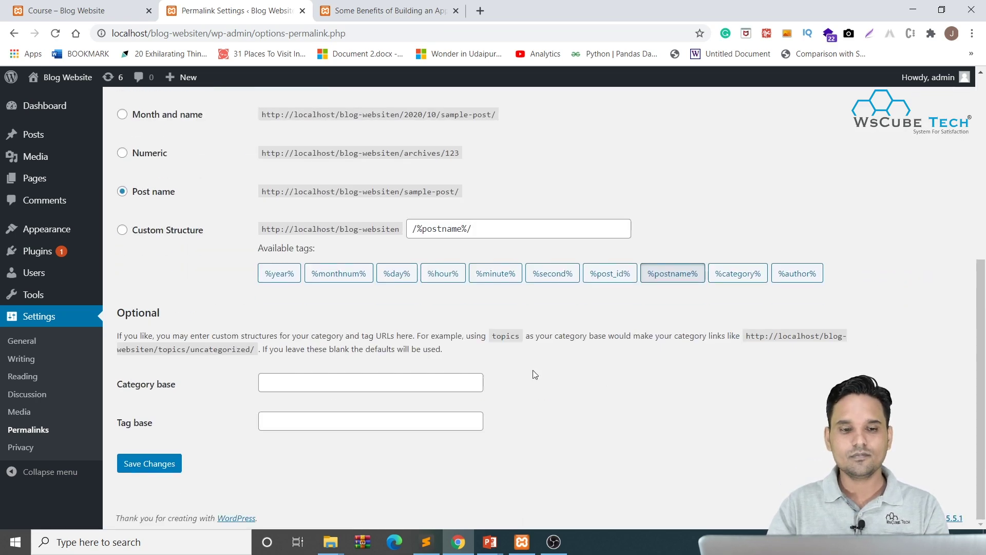
# Step: Reload the post's old address, reopen the post through the site's Blog page and examine the slug in its address
pyautogui.click(385, 10)
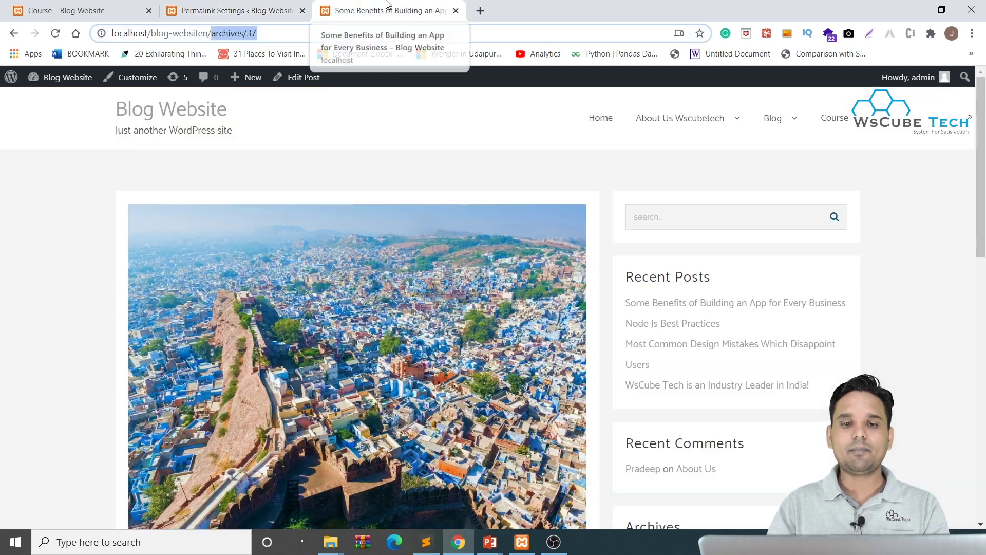
pyautogui.click(55, 33)
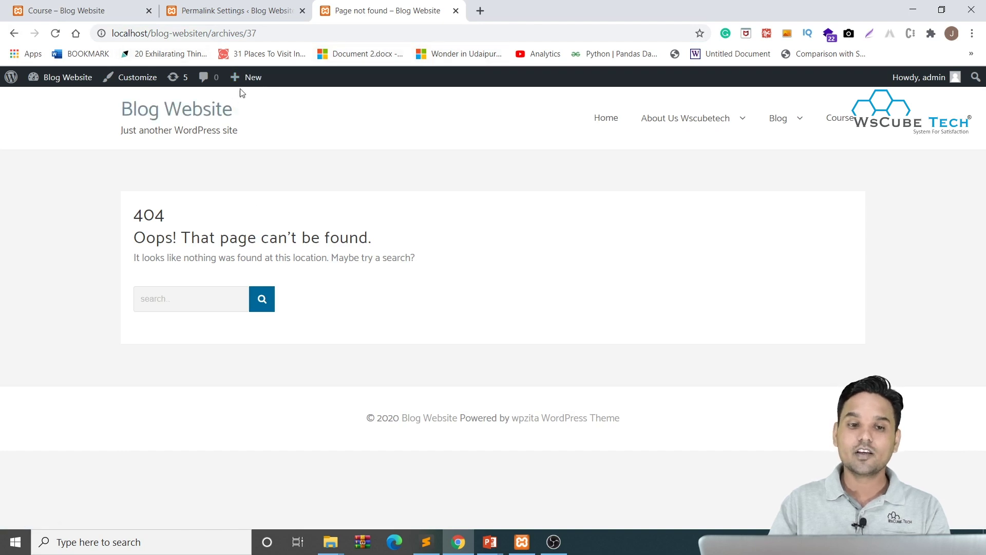
pyautogui.click(174, 123)
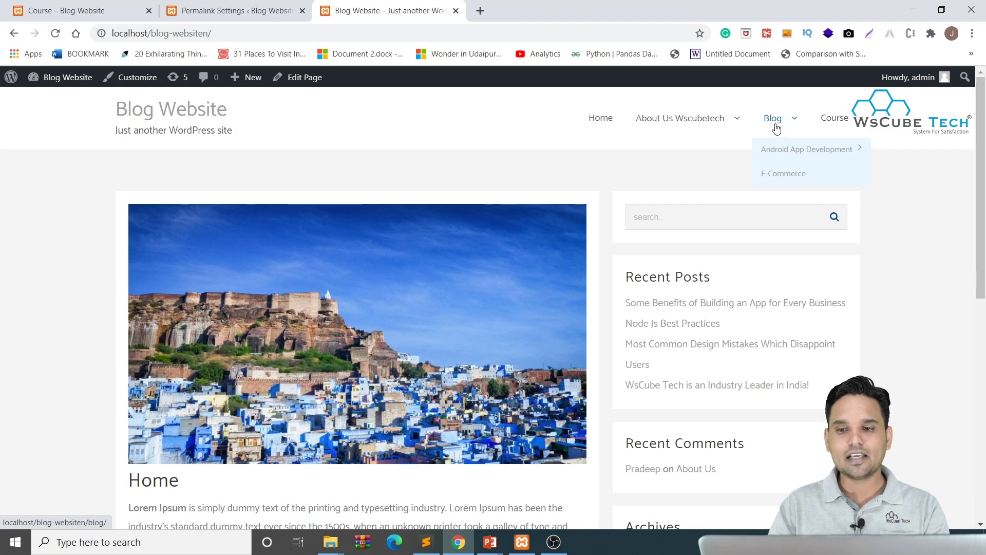
pyautogui.click(773, 123)
pyautogui.scroll(-6, 511, 164)
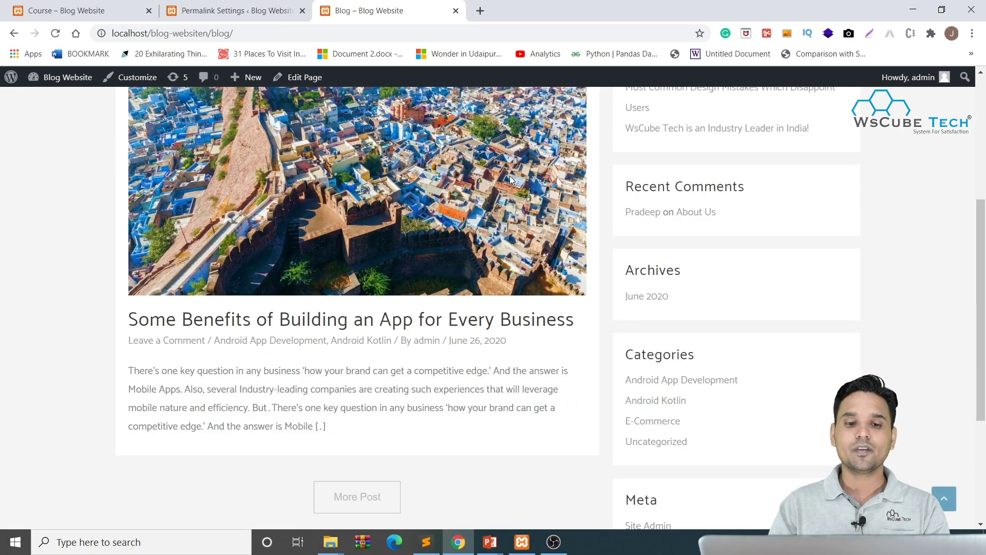
pyautogui.click(304, 255)
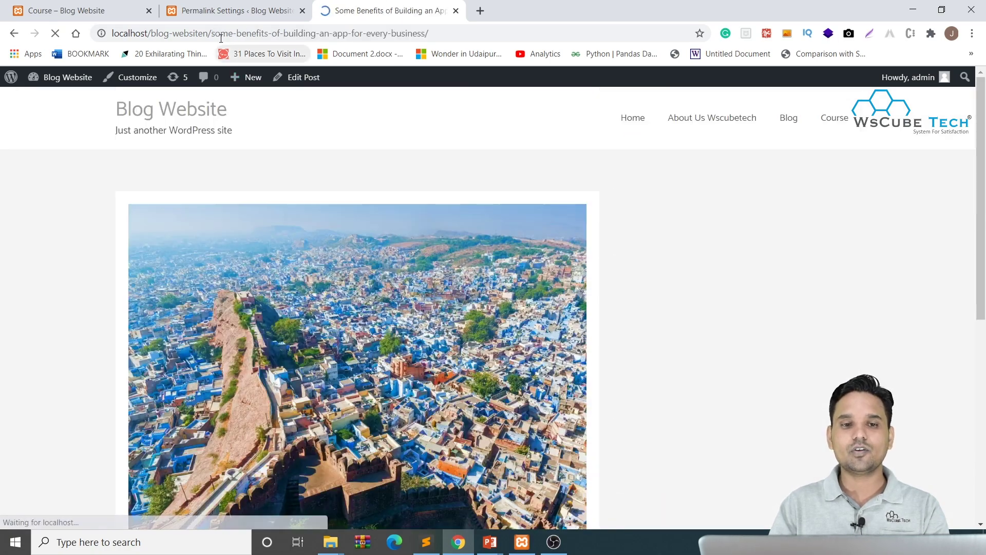
pyautogui.moveTo(211, 33); pyautogui.dragTo(469, 45)
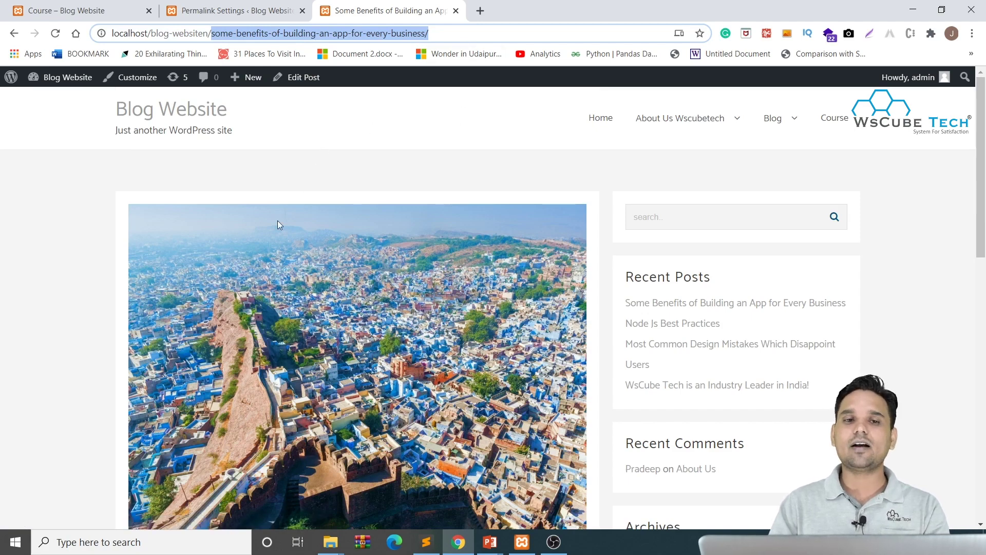
# Step: Set a custom permalink structure of /%postname%/%monthnum%/%day%/%category%/ and save the changes
pyautogui.click(215, 5)
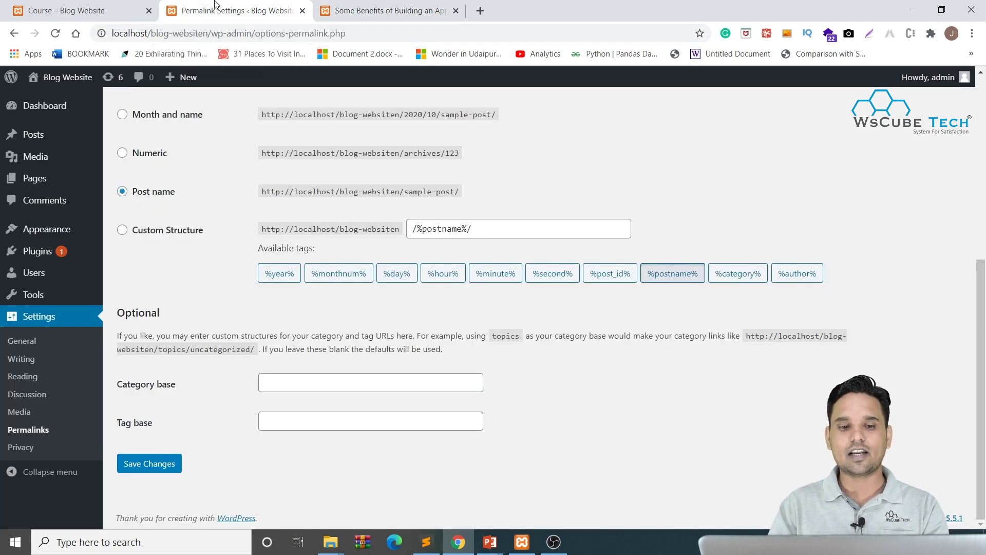
pyautogui.click(123, 230)
pyautogui.click(485, 225)
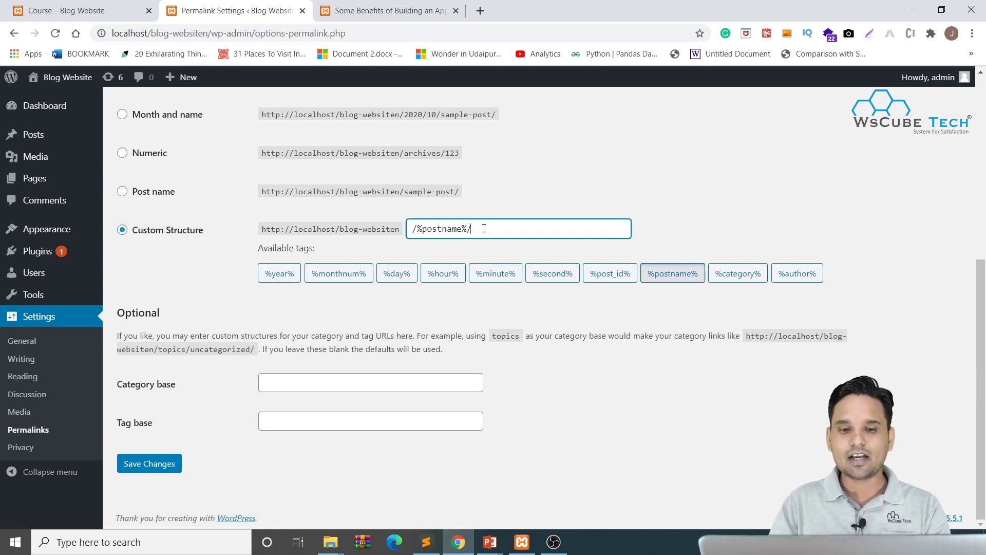
pyautogui.click(332, 278)
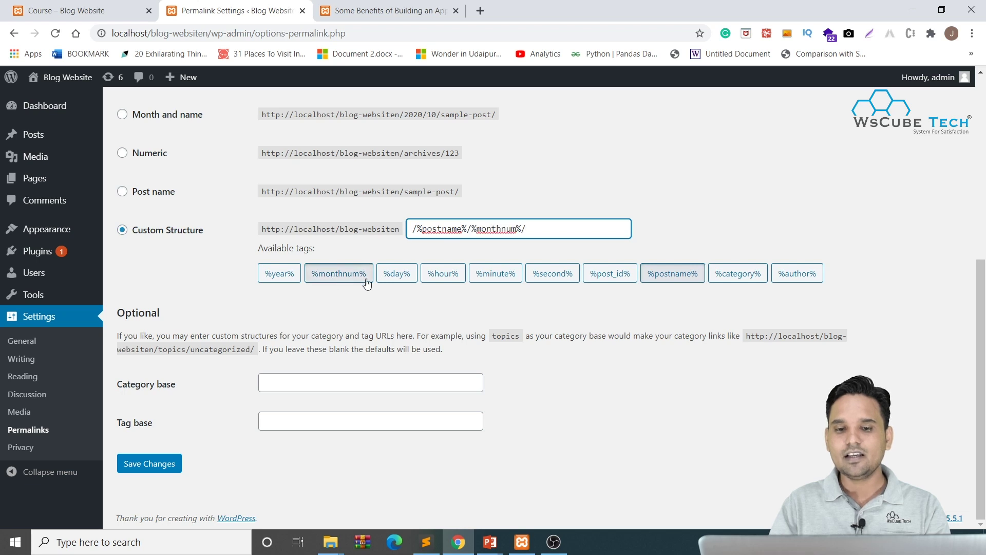
pyautogui.click(394, 278)
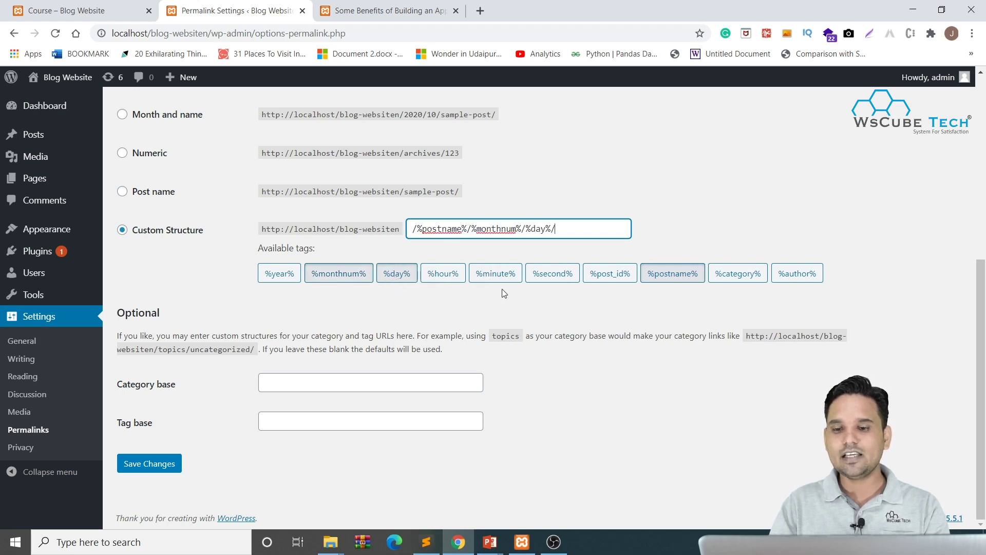
pyautogui.click(726, 275)
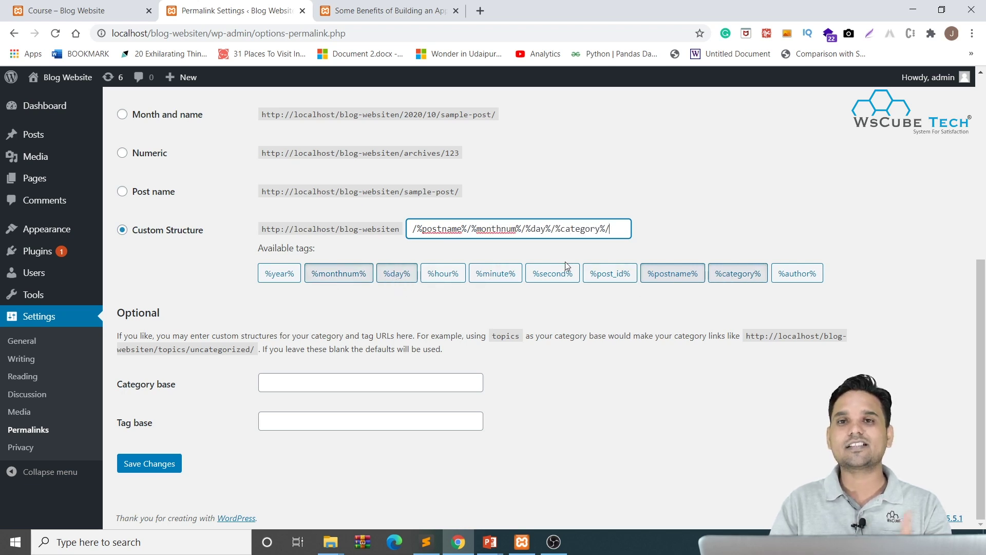
pyautogui.click(136, 458)
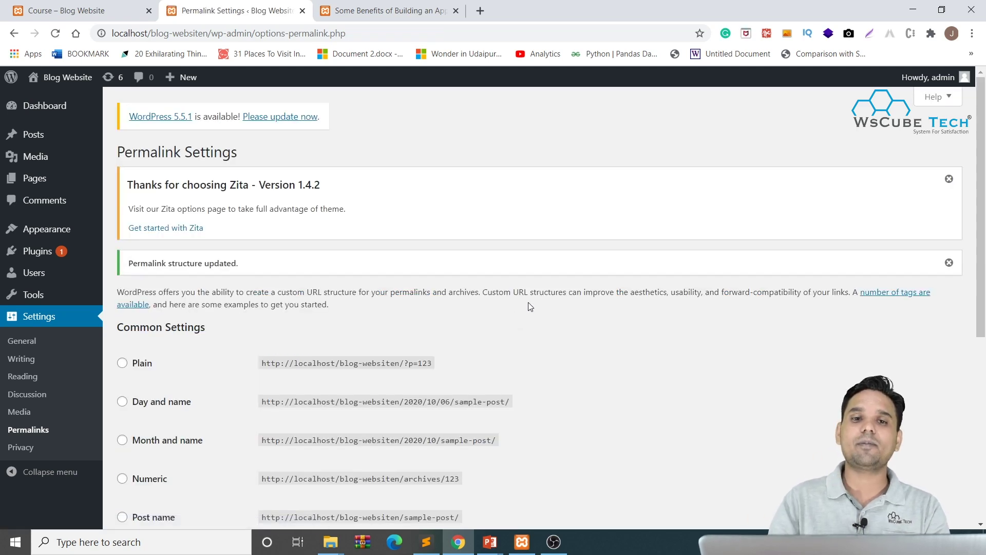
# Step: Reopen the app benefits post from the live site's Blog page and examine the name, month, day and category in its address
pyautogui.click(382, 5)
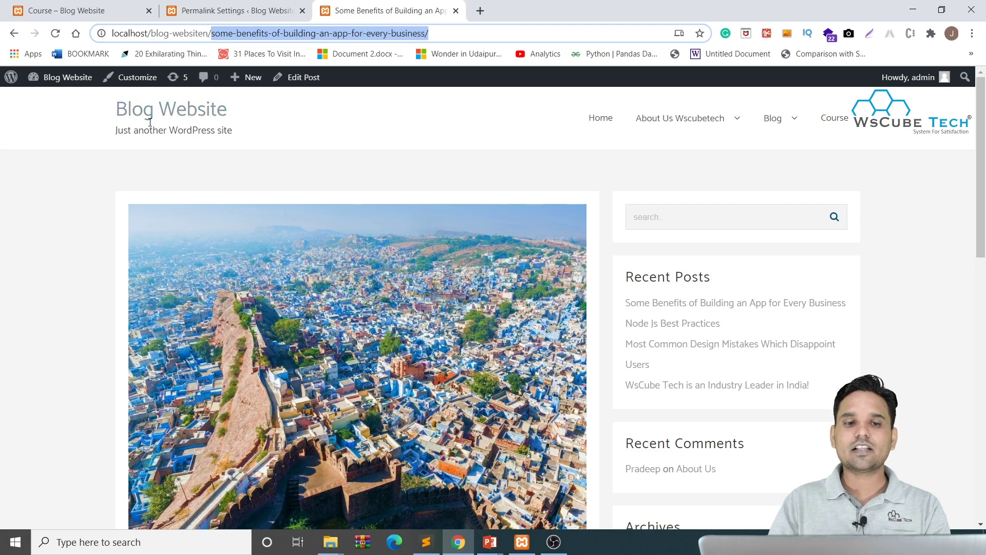
pyautogui.click(167, 110)
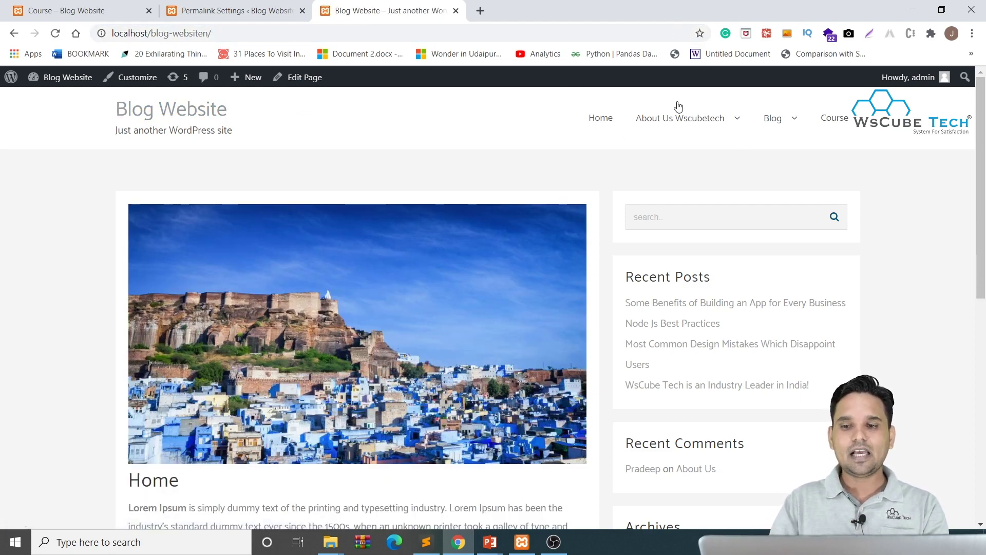
pyautogui.click(770, 119)
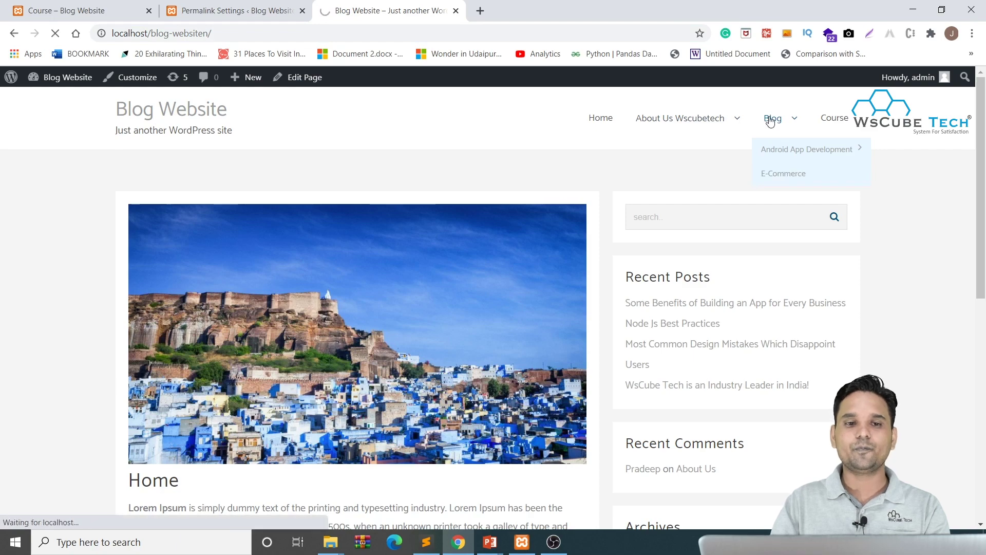
pyautogui.scroll(-5, 290, 218)
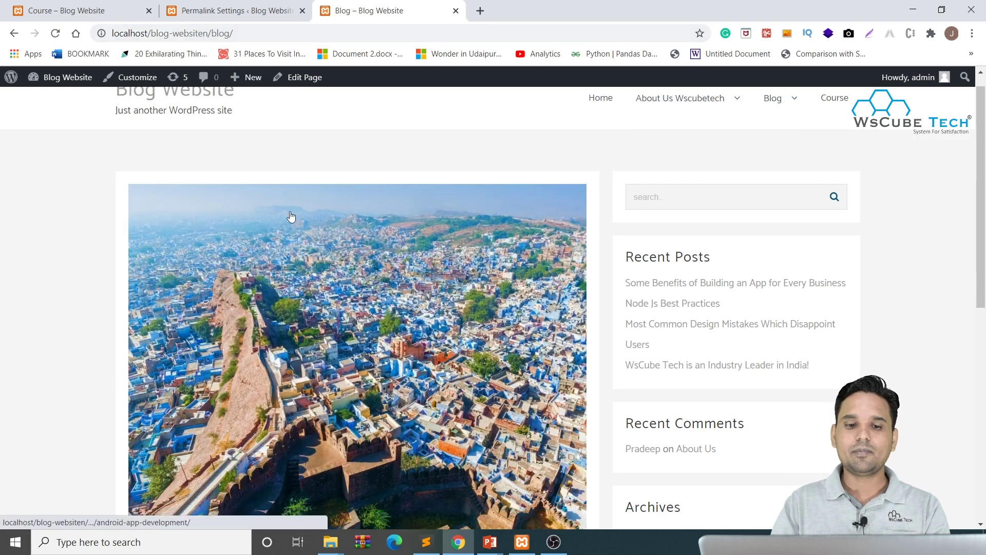
pyautogui.click(390, 264)
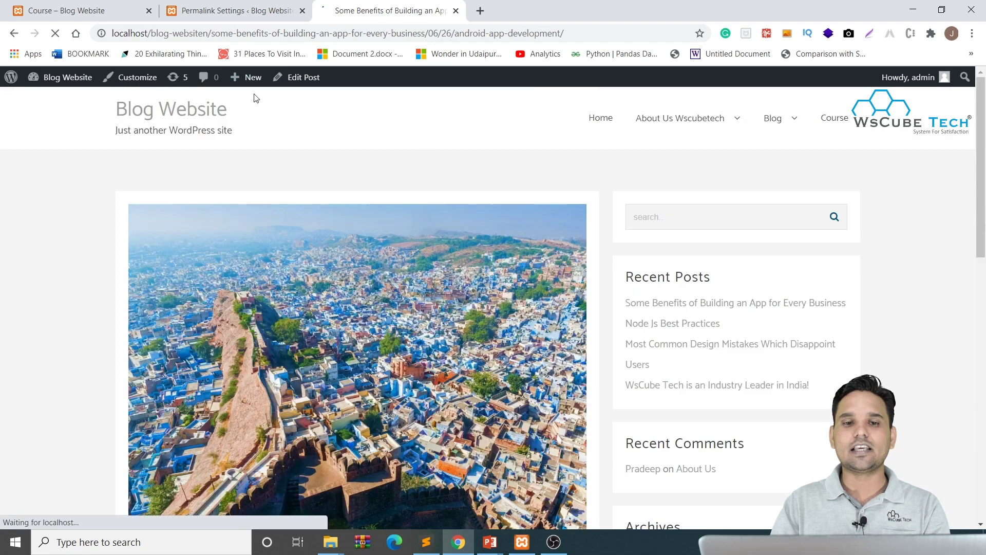
pyautogui.moveTo(215, 32); pyautogui.dragTo(561, 38)
pyautogui.click(433, 33)
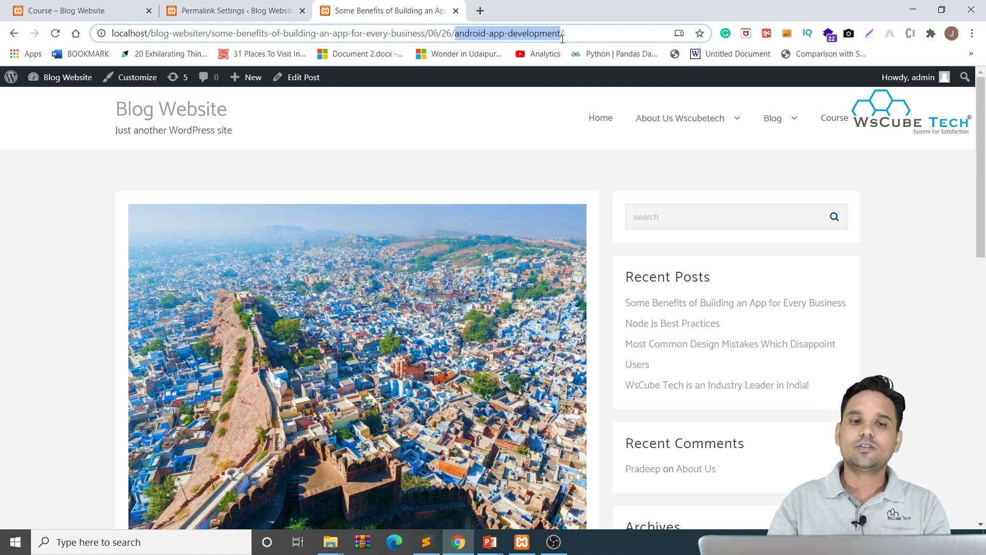
# Step: Switch the permalink structure from the custom one back to Post name and save the changes
pyautogui.click(266, 9)
pyautogui.scroll(-4, 310, 303)
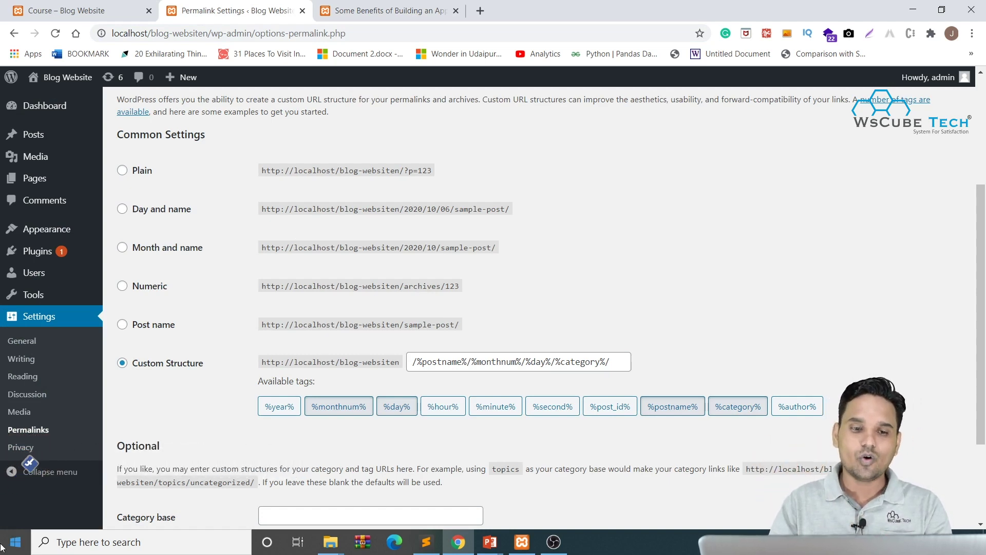
pyautogui.click(142, 326)
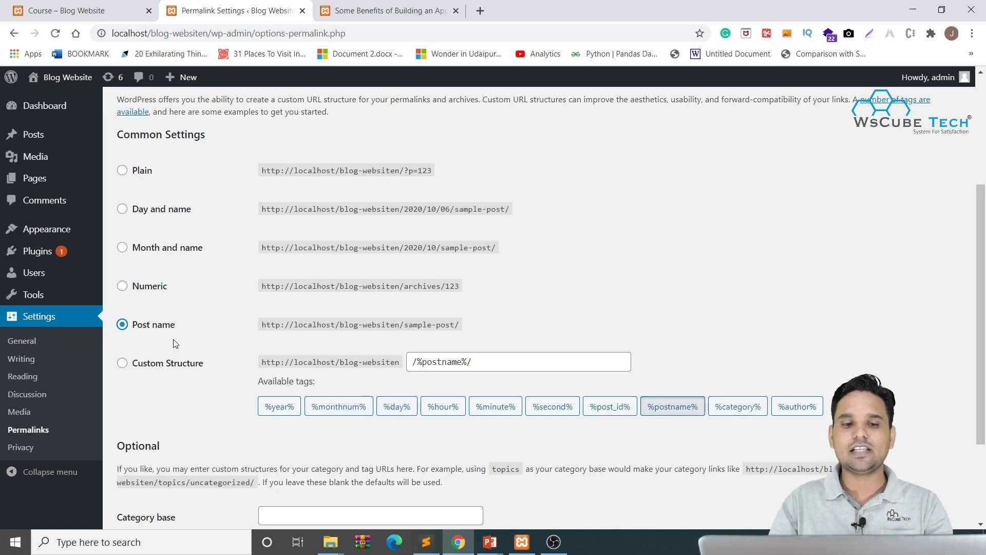
pyautogui.scroll(-3, 201, 331)
pyautogui.click(147, 462)
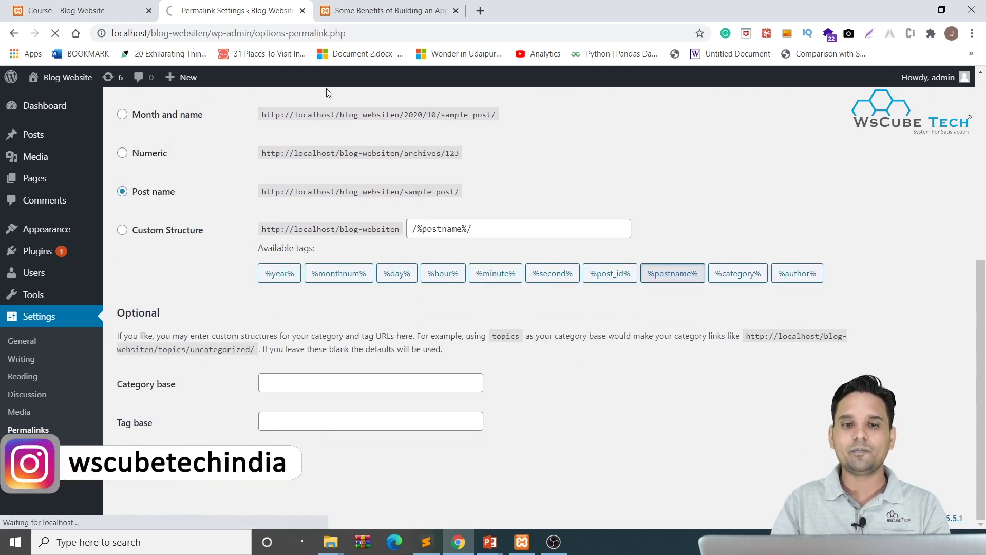
# Step: Reload the post at its old custom-structure address and examine the name, date and category parts of that address
pyautogui.click(379, 10)
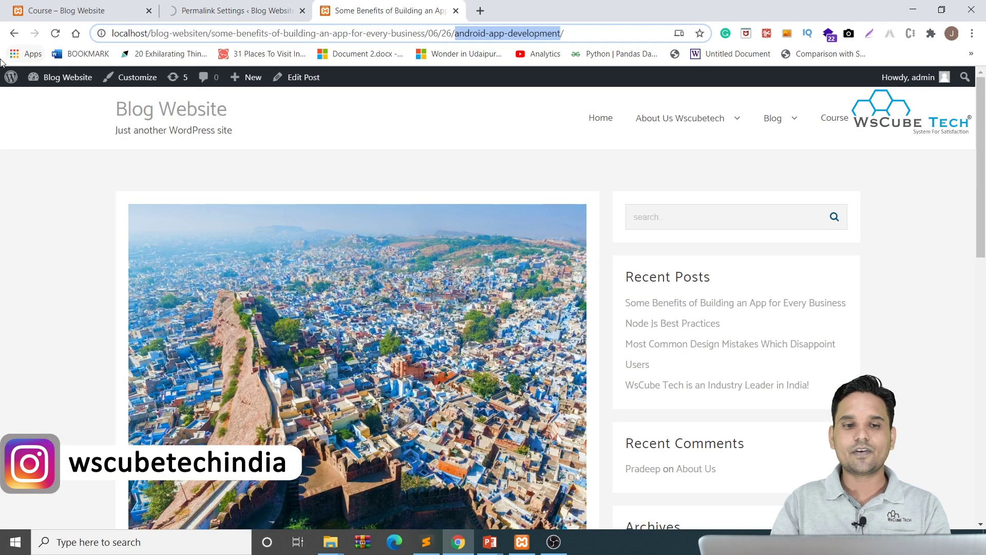
pyautogui.click(205, 19)
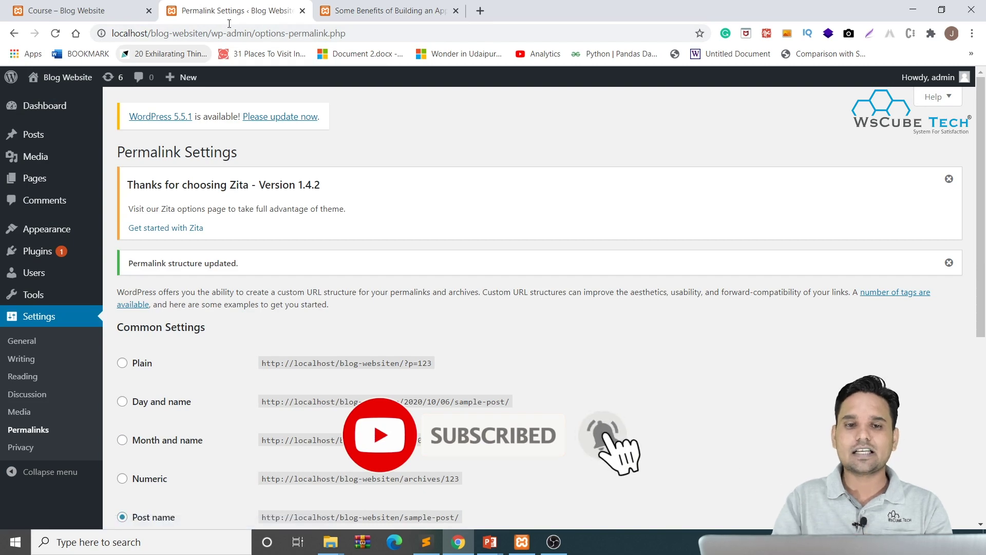
pyautogui.hotkey('ctrl', 'Tab')
pyautogui.press('Return')
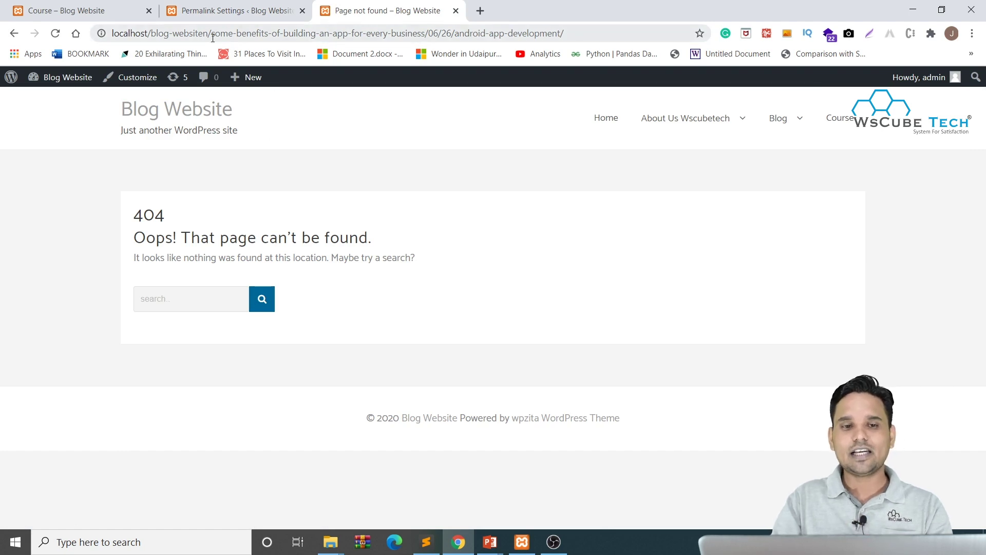
pyautogui.moveTo(214, 35); pyautogui.dragTo(547, 34)
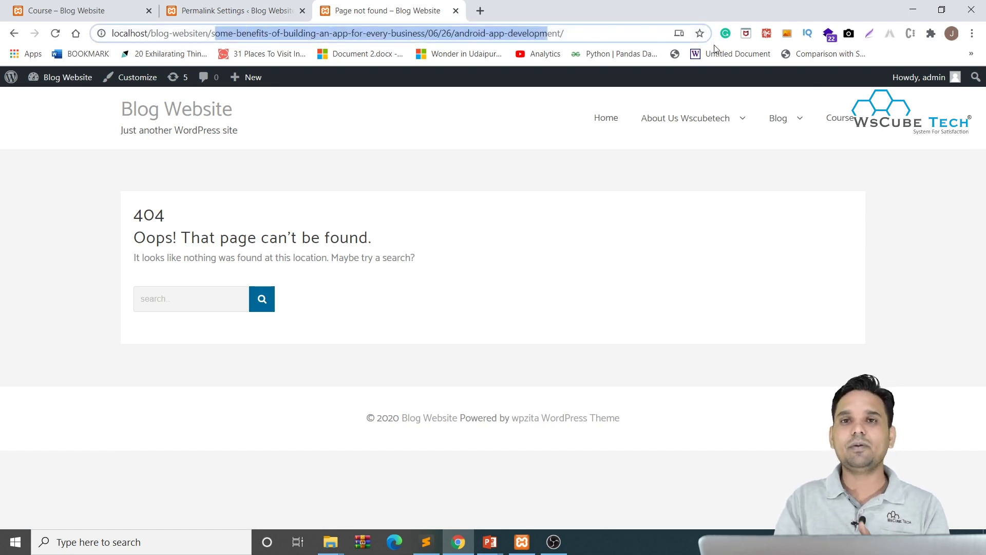
# Step: Reopen the post about the benefits of building an app from the live site's Blog page and examine the post-name part of its address
pyautogui.click(179, 111)
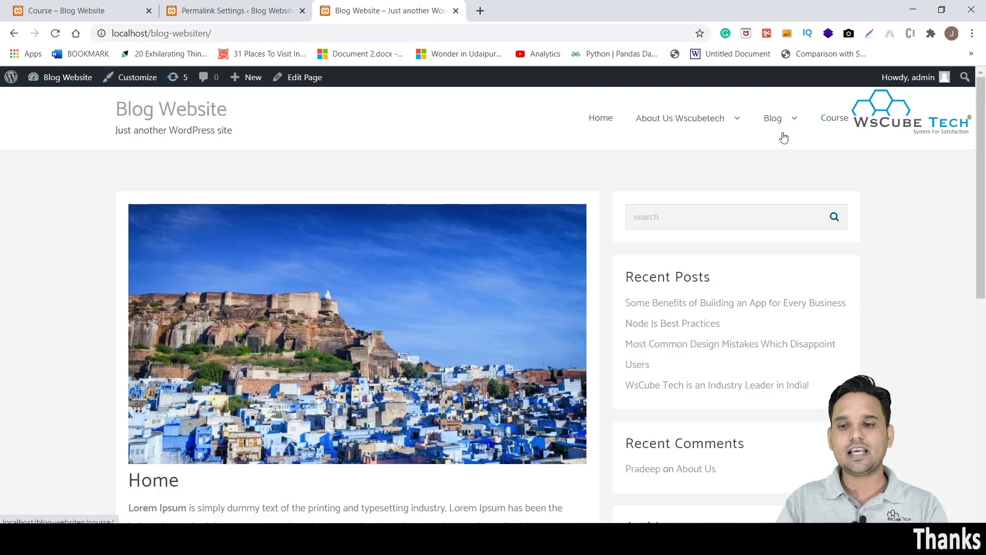
pyautogui.moveTo(775, 137)
pyautogui.click(771, 118)
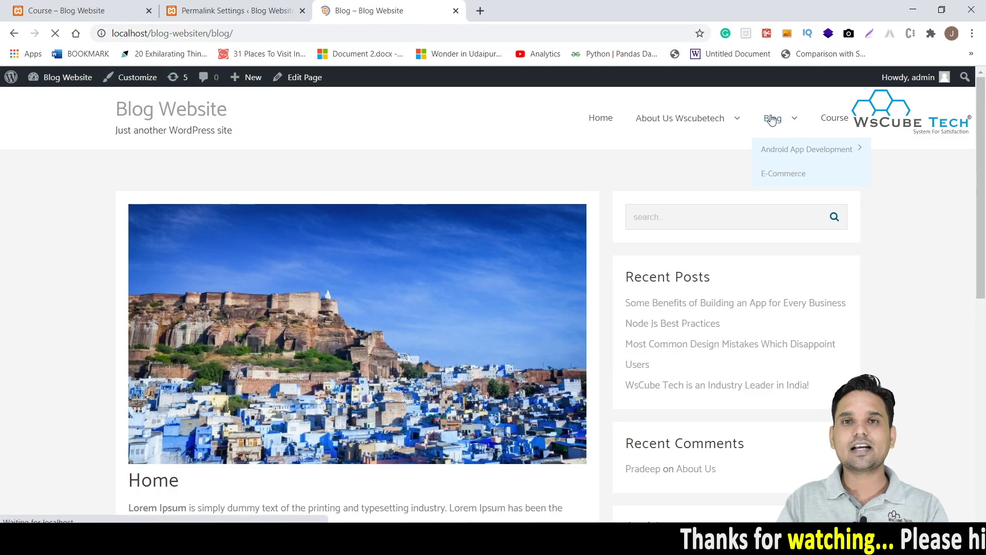
pyautogui.scroll(-5, 303, 344)
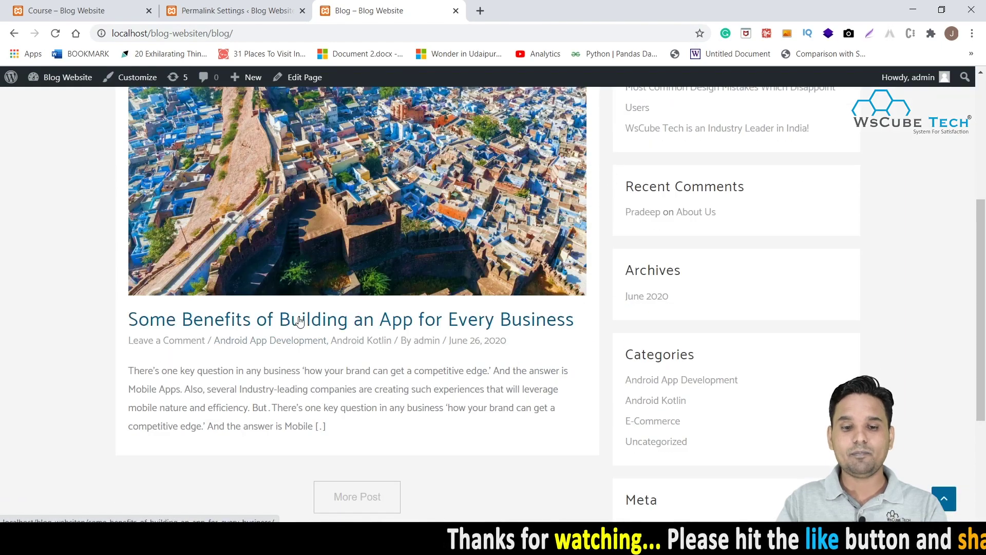
pyautogui.click(300, 321)
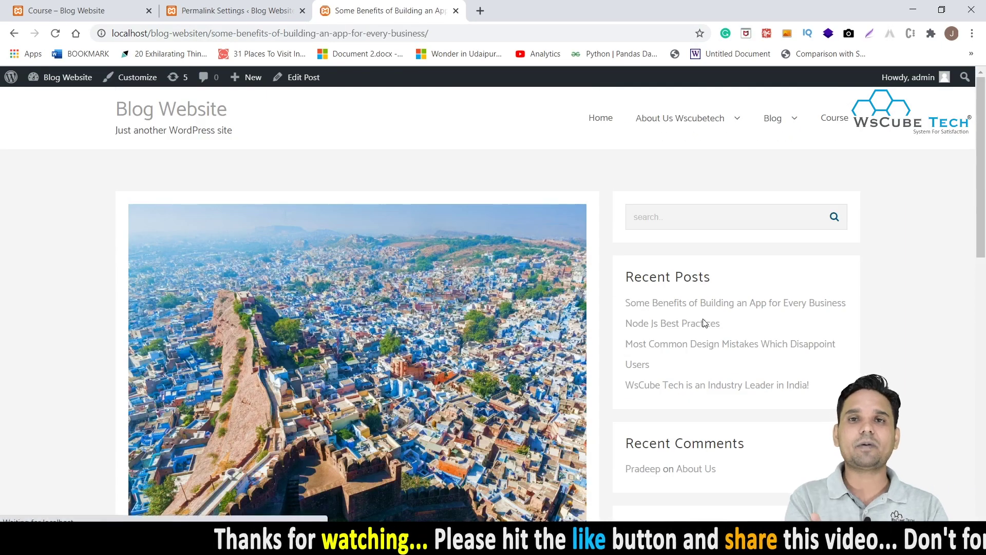
pyautogui.scroll(-7, 708, 333)
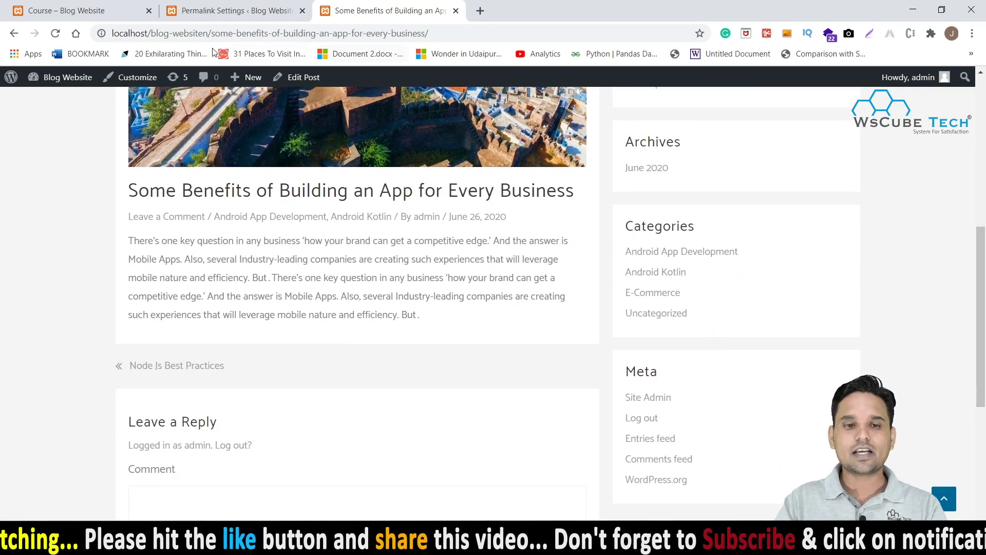
pyautogui.moveTo(212, 32); pyautogui.dragTo(560, 41)
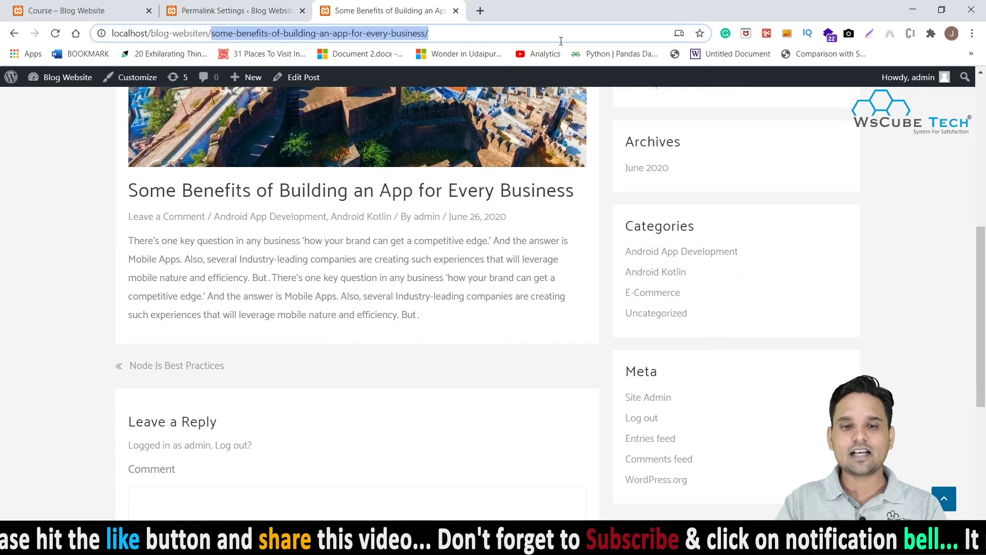
pyautogui.scroll(7, 387, 306)
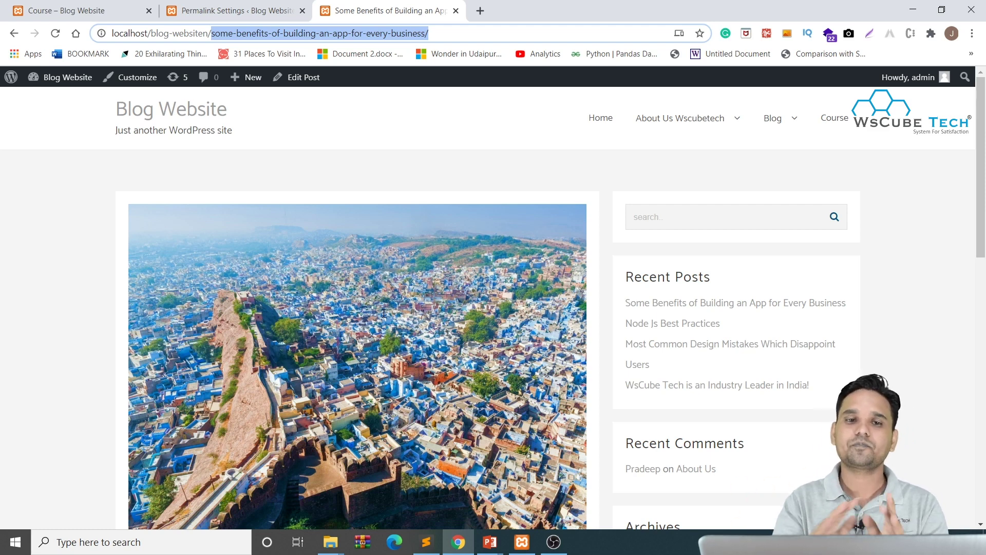
# Step: Open Quick Edit for the post Some Benefits of Building an App for Every Business in the admin's post list and highlight its slug
pyautogui.click(231, 10)
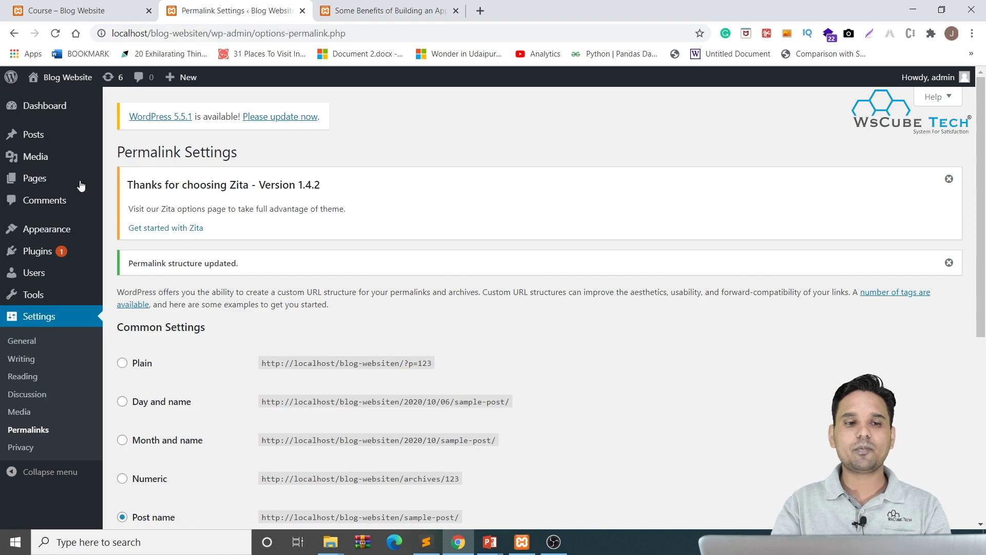
pyautogui.click(38, 142)
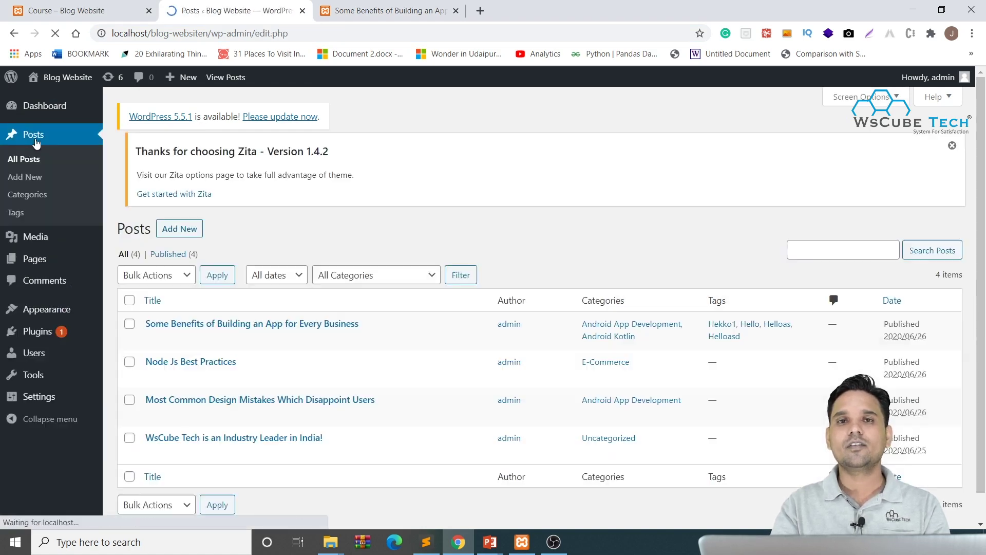
pyautogui.scroll(-1, 288, 220)
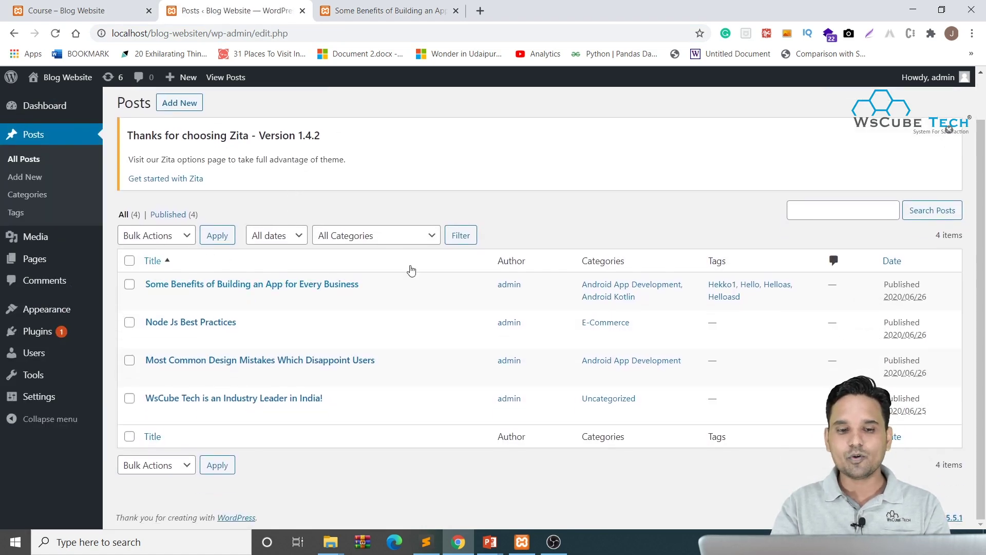
pyautogui.click(181, 300)
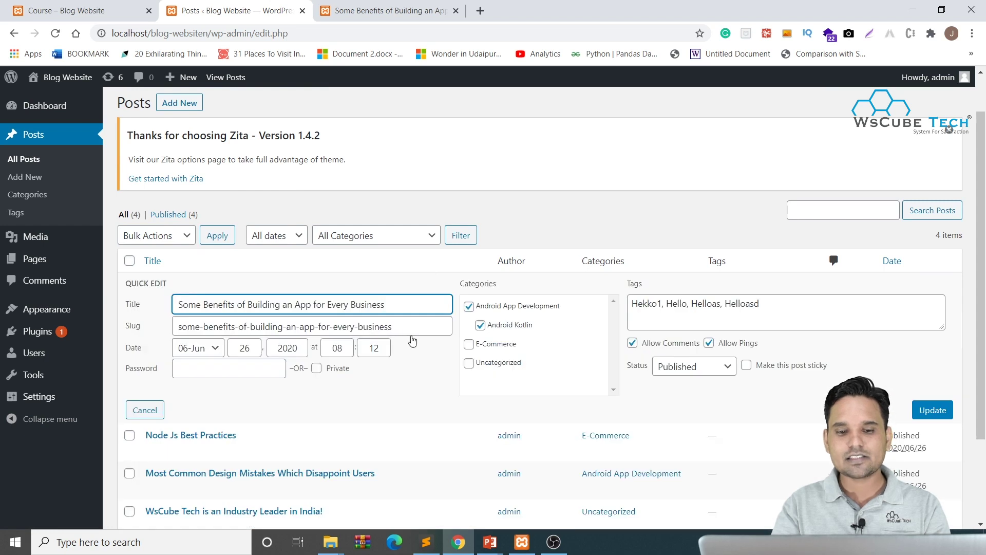
pyautogui.moveTo(408, 328); pyautogui.dragTo(31, 333)
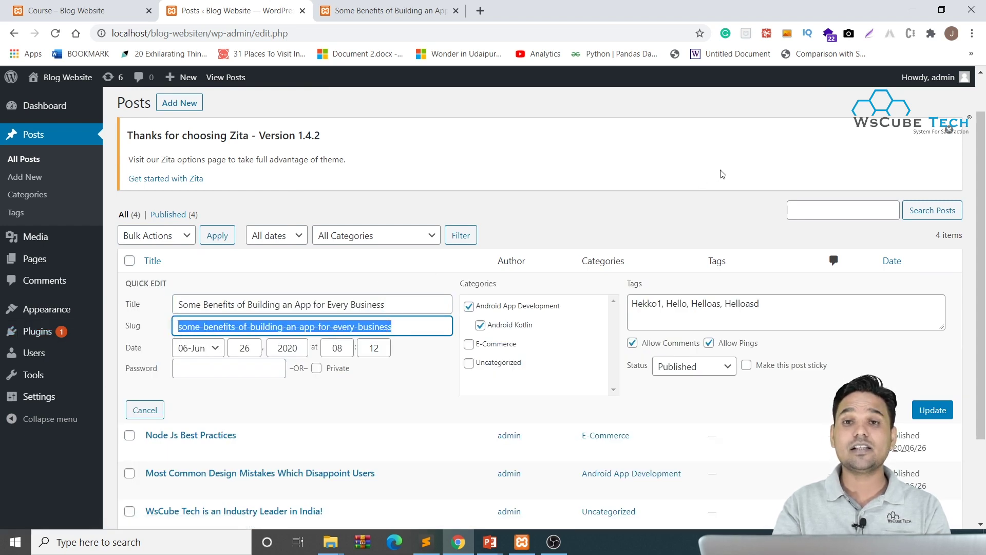